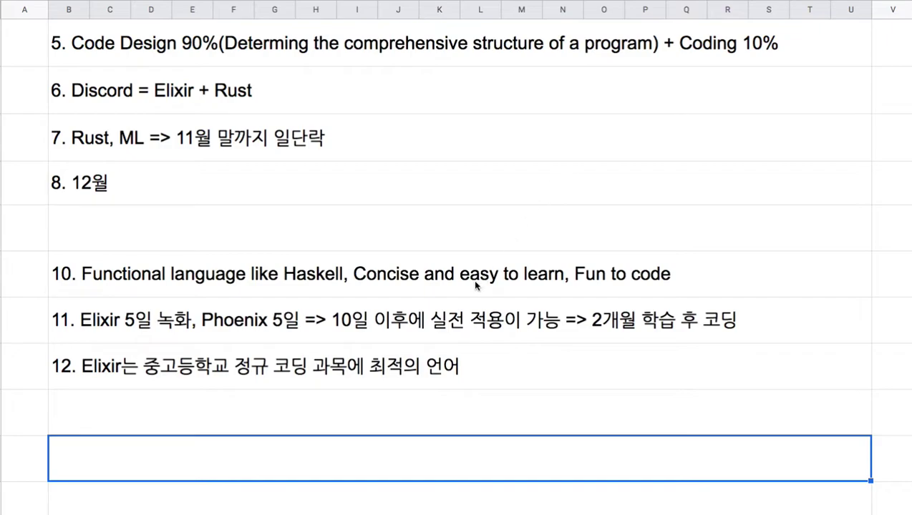
Clear the notes numbered 10 to 12 from the sheet.
drag(476, 276, 494, 366)
key(Delete)
click(215, 183)
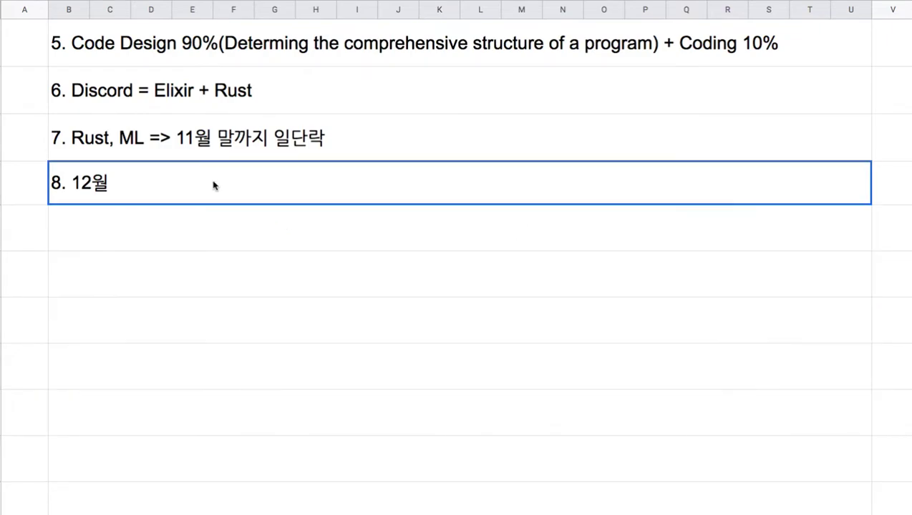
double_click(215, 183)
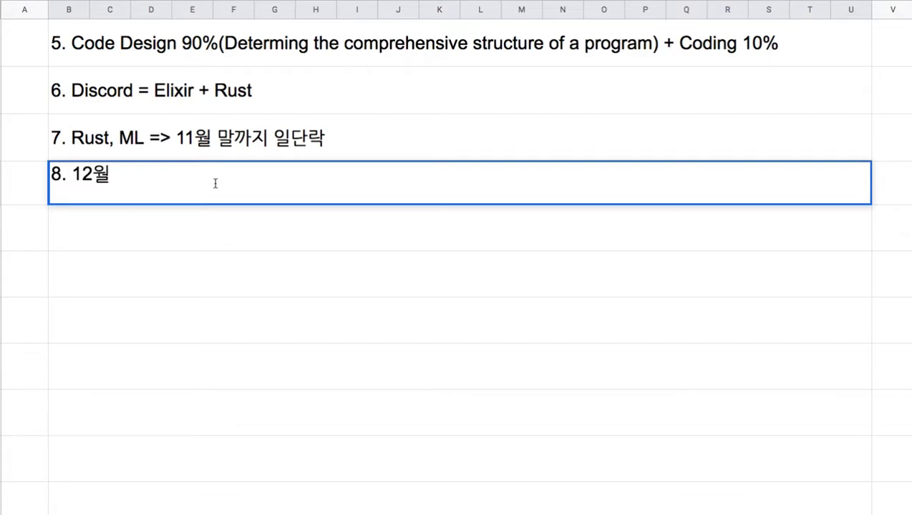
Enter "9. Kakao Bank => Remake" in the empty row directly below note 8.
click(212, 244)
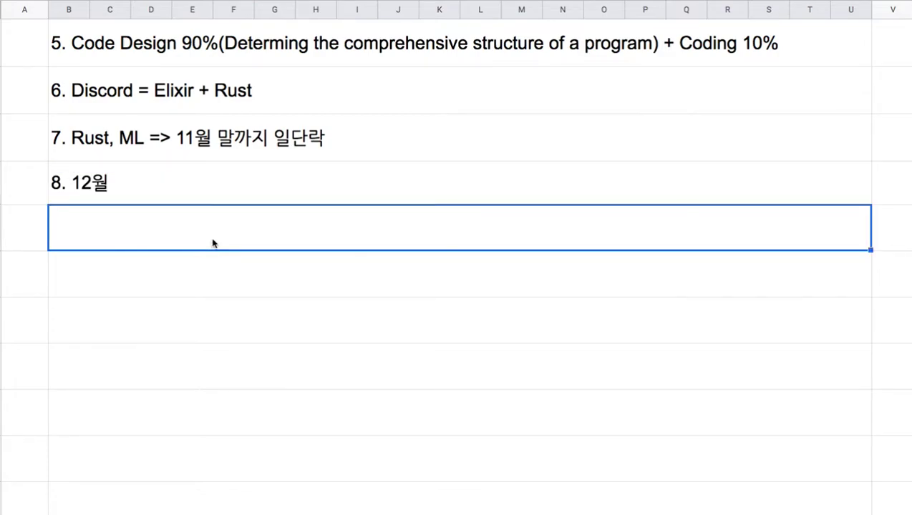
text(9. )
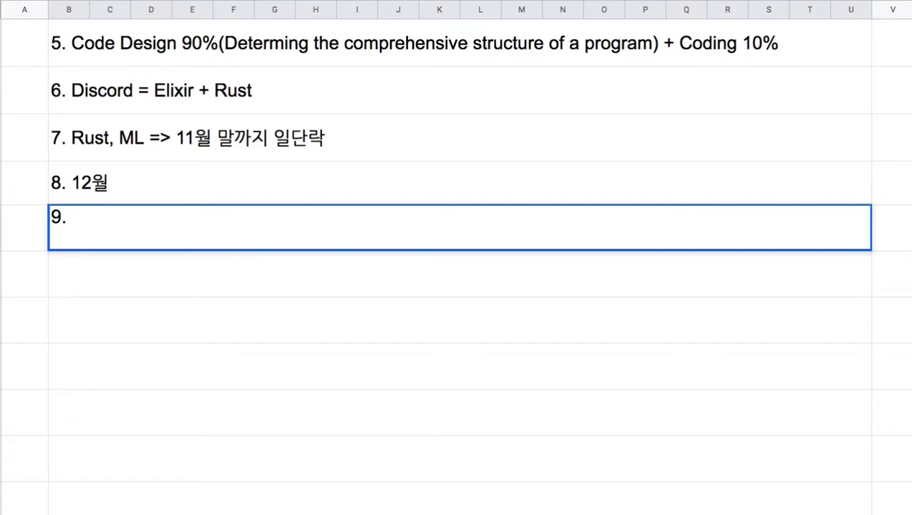
text(Kaka)
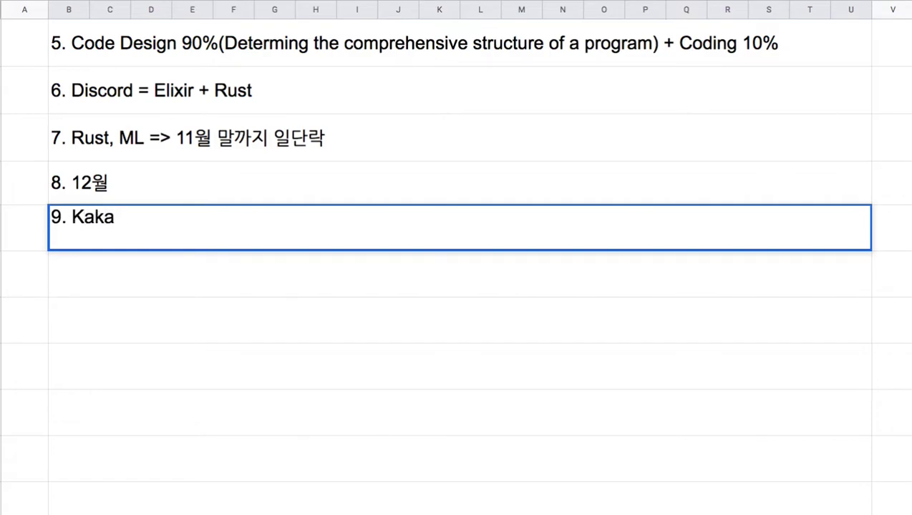
text(o Bank)
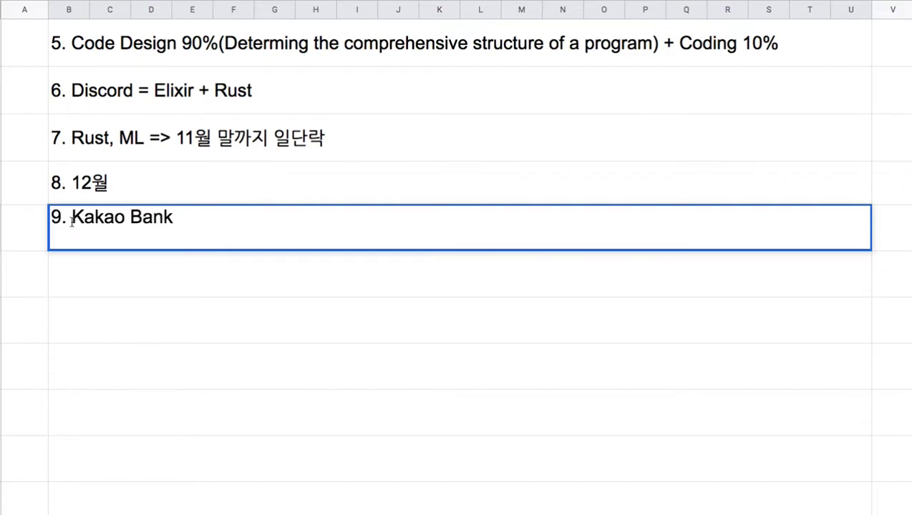
drag(72, 218, 174, 219)
click(183, 220)
text(=> Re)
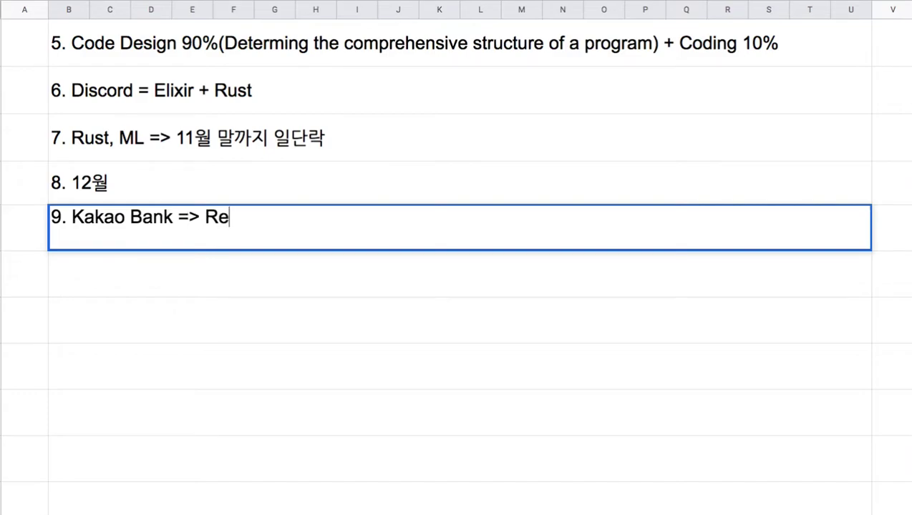
text(make)
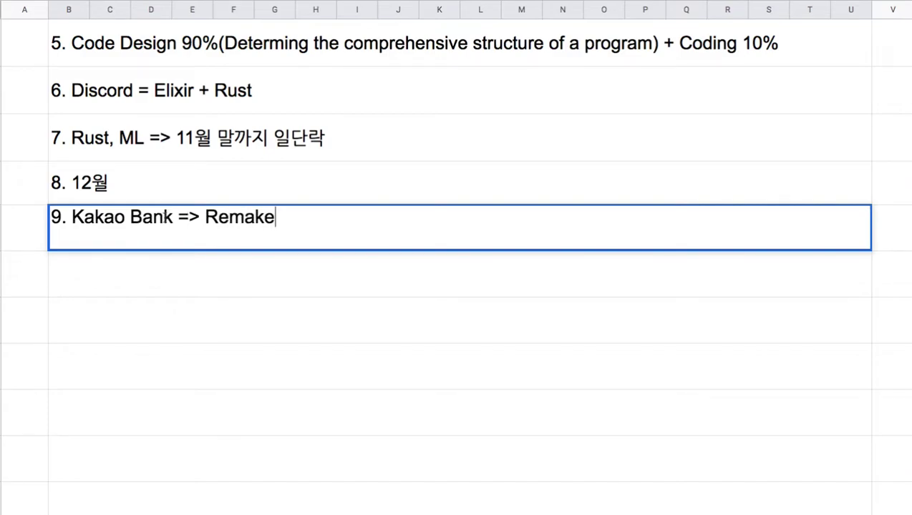
Insert "(한국 KRW + Kakao Talk + 직원)" after "Kakao Bank" in note 9.
click(172, 218)
text((한국)
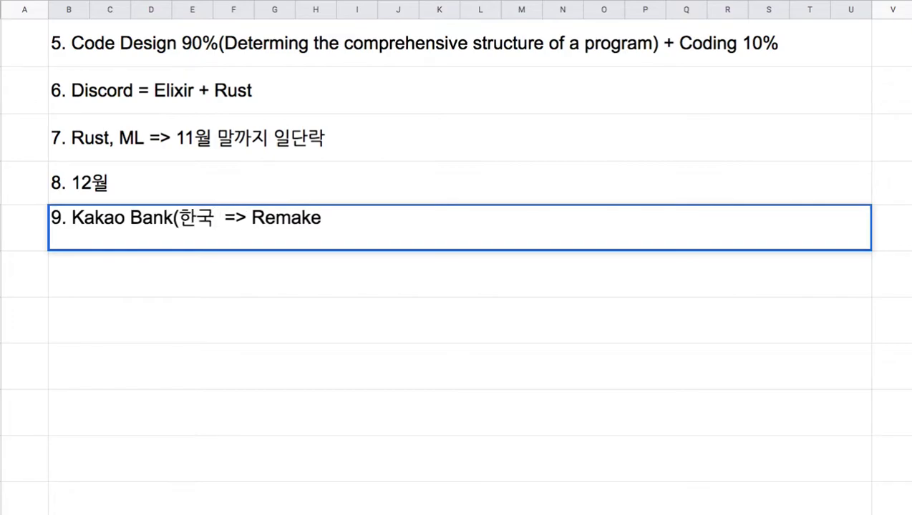
text( KRW +)
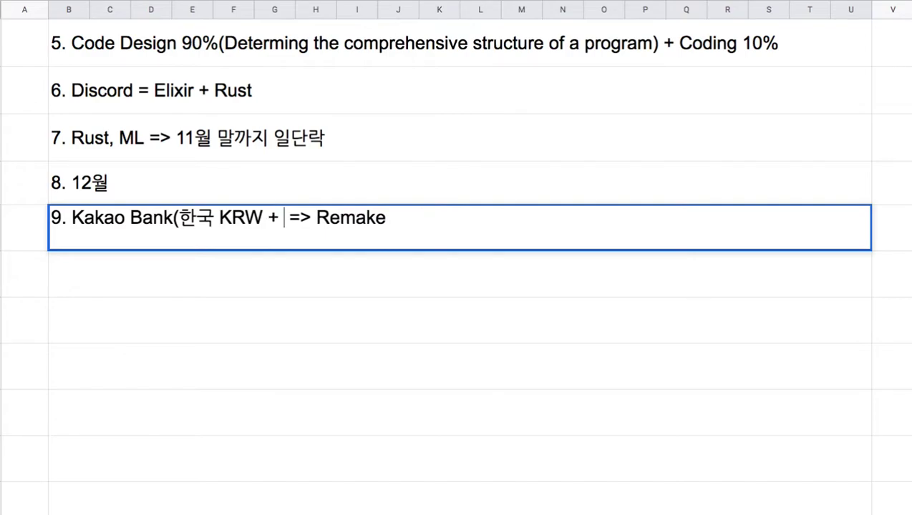
text( Ka)
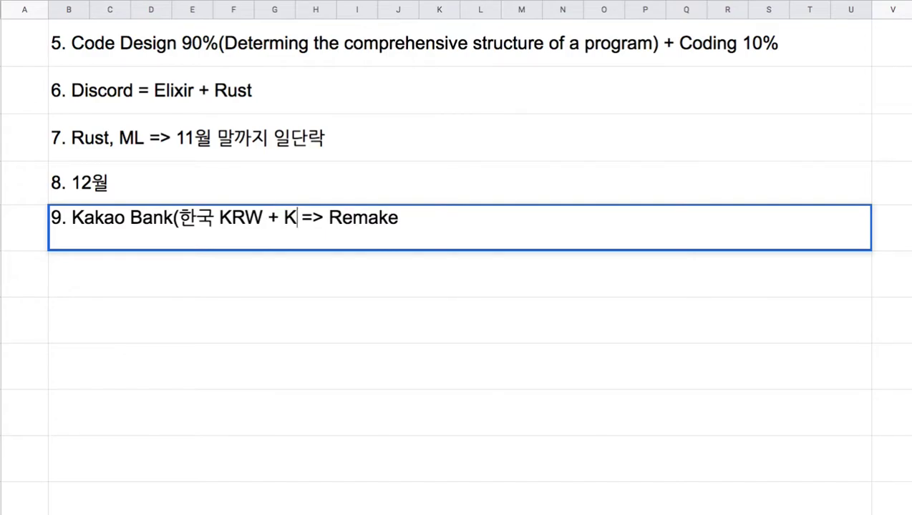
text(kao Ta)
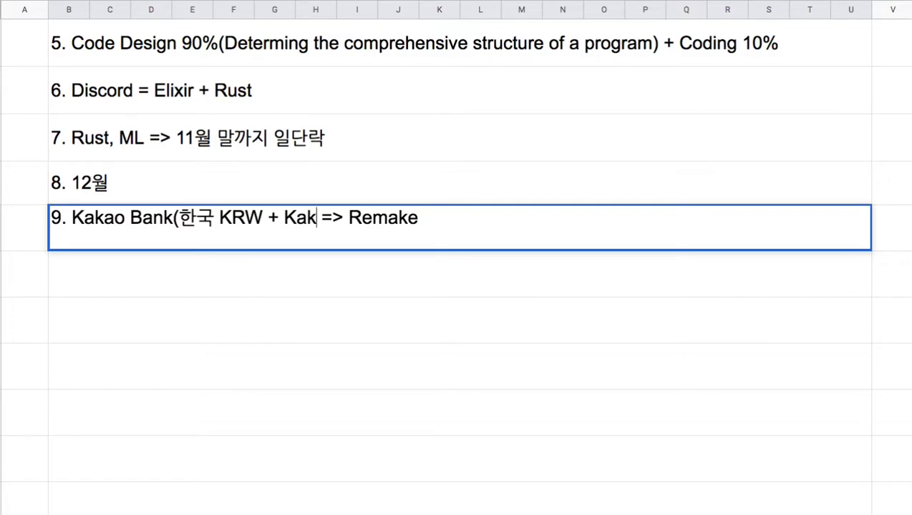
text(lk )
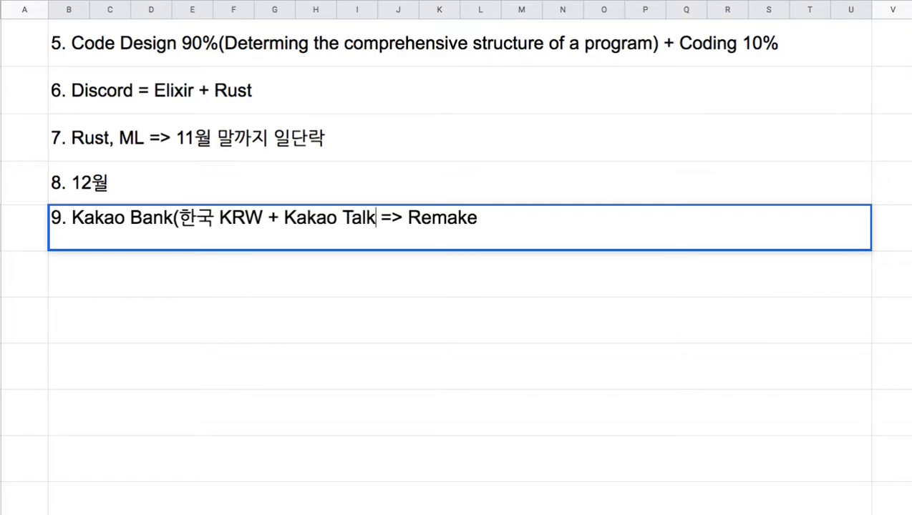
text(+ )
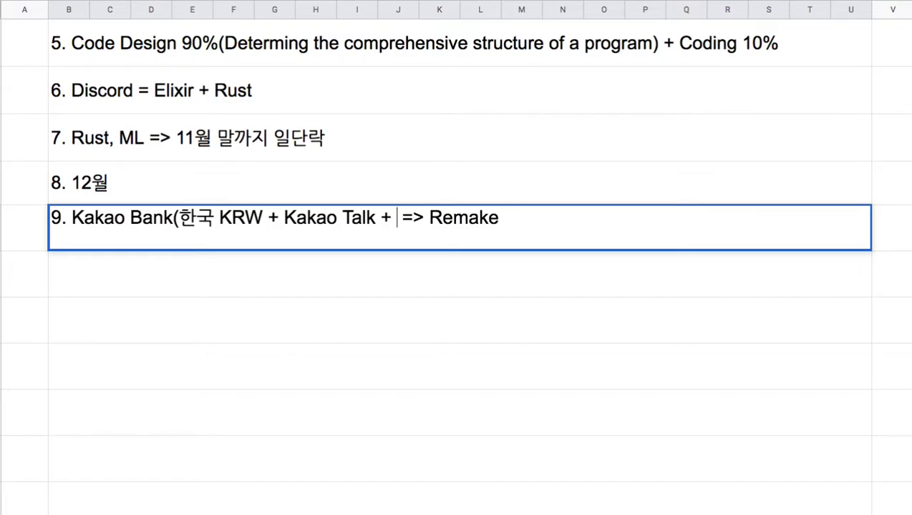
text(직원))
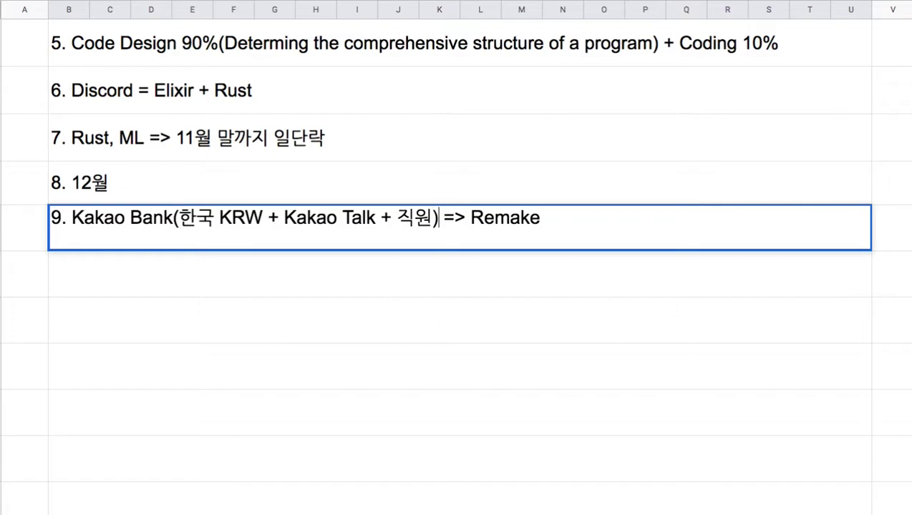
Append "=> 표준은행(표준화폐" to the end of note 9, after "Remake".
click(547, 217)
text(=> vy)
key(BackSpace)
key(BackSpace)
text(표)
text(준은행)
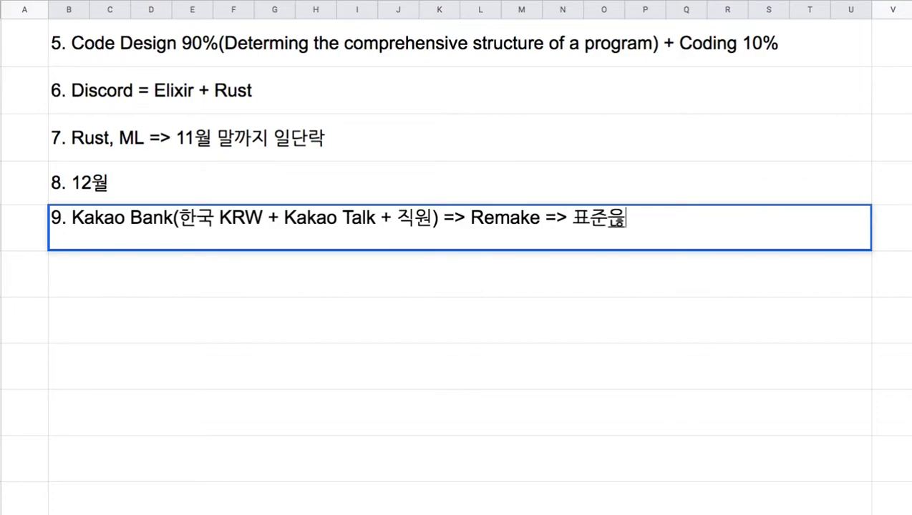
text(()
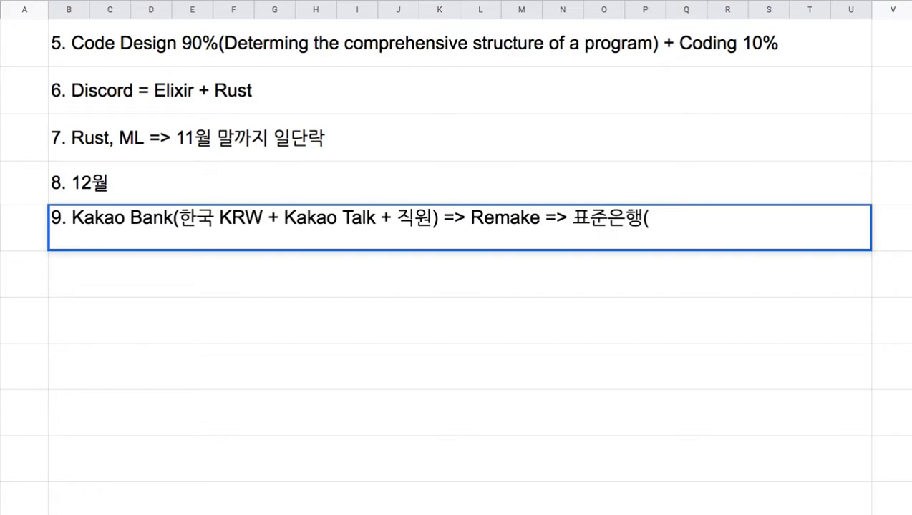
text(표준)
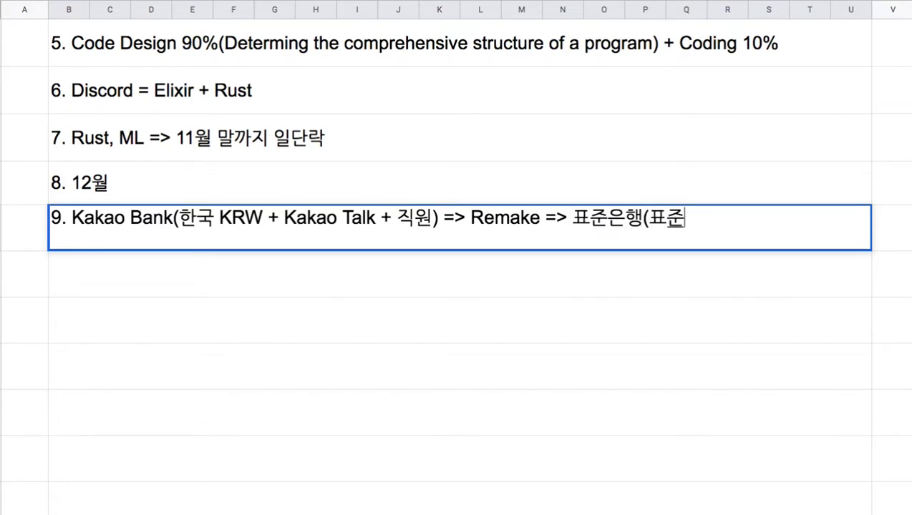
text(홮폐)
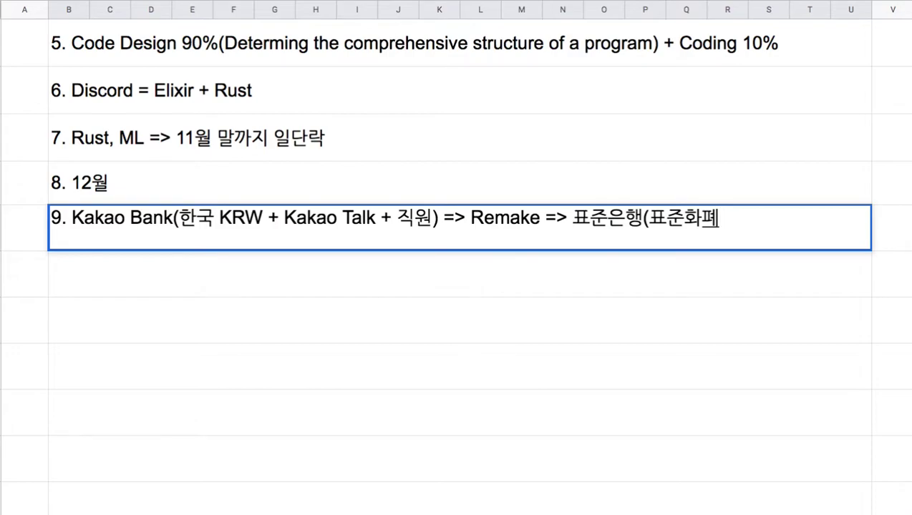
drag(649, 218, 741, 222)
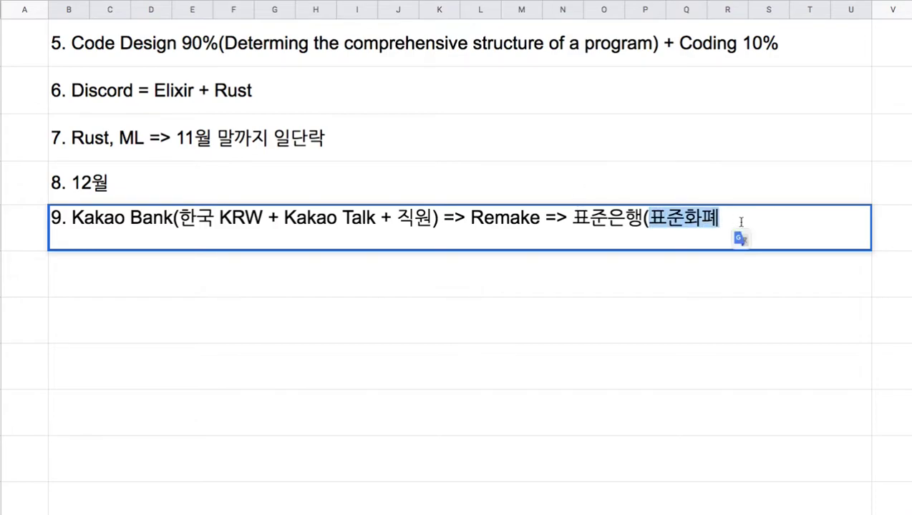
click(698, 225)
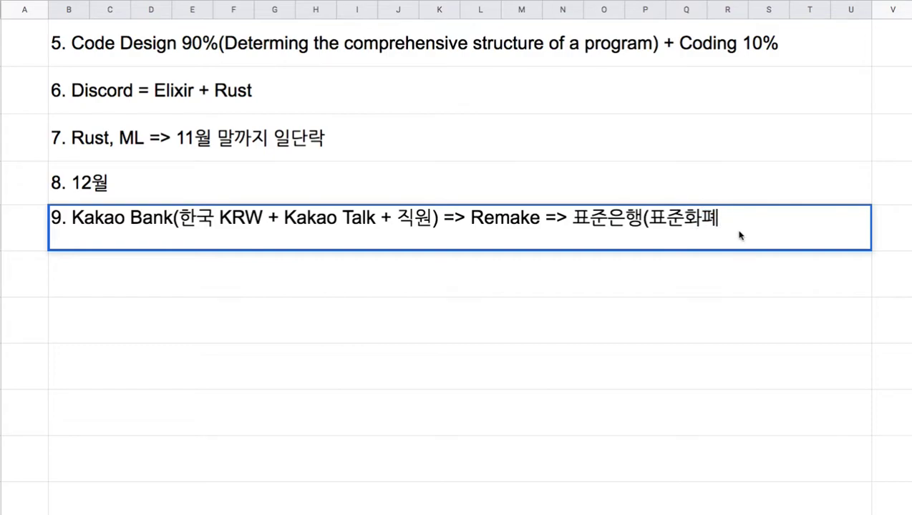
Complete the bracketed list at the end of note 9 with "+ Manyverse + ML)".
text(+ Manu)
key(BackSpace)
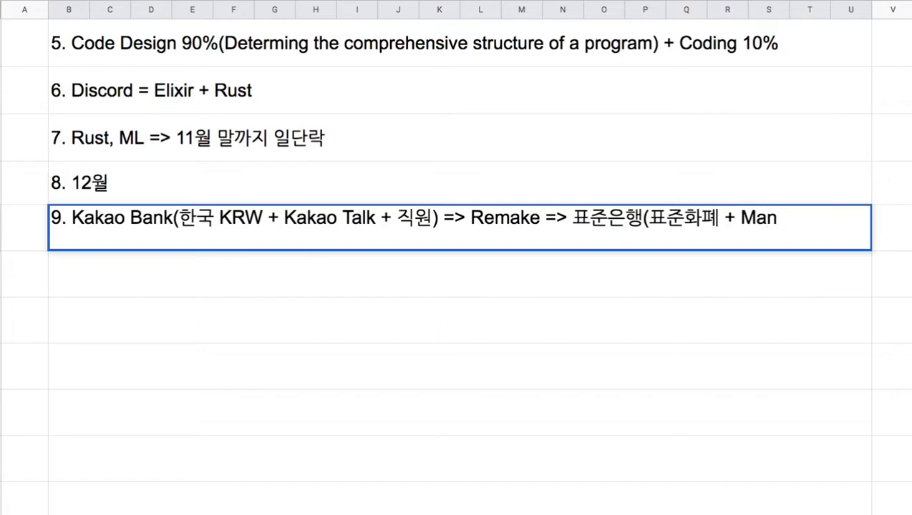
text(yverse)
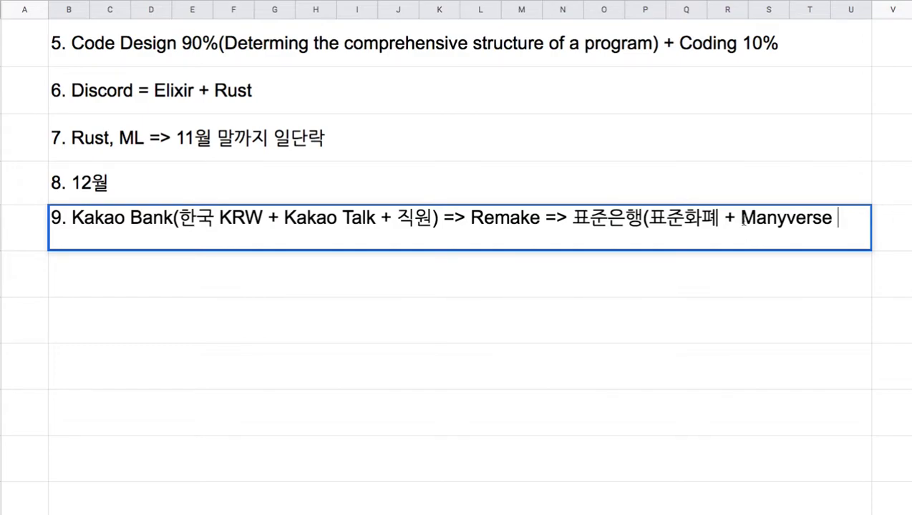
drag(740, 220, 834, 222)
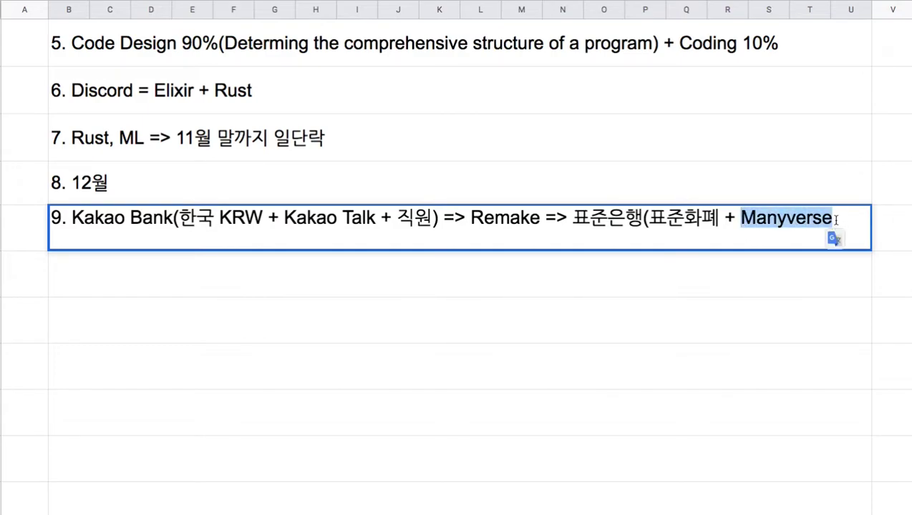
click(835, 221)
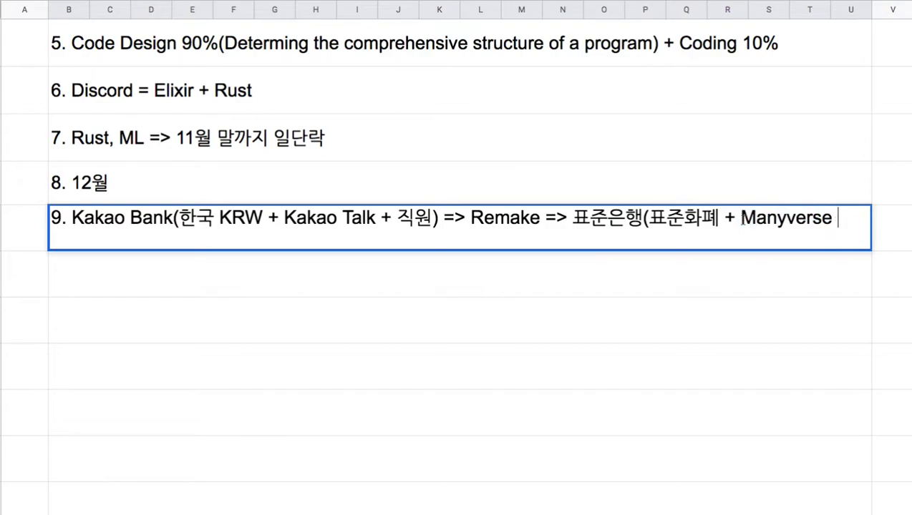
drag(740, 219, 838, 220)
click(838, 221)
text(+ ML))
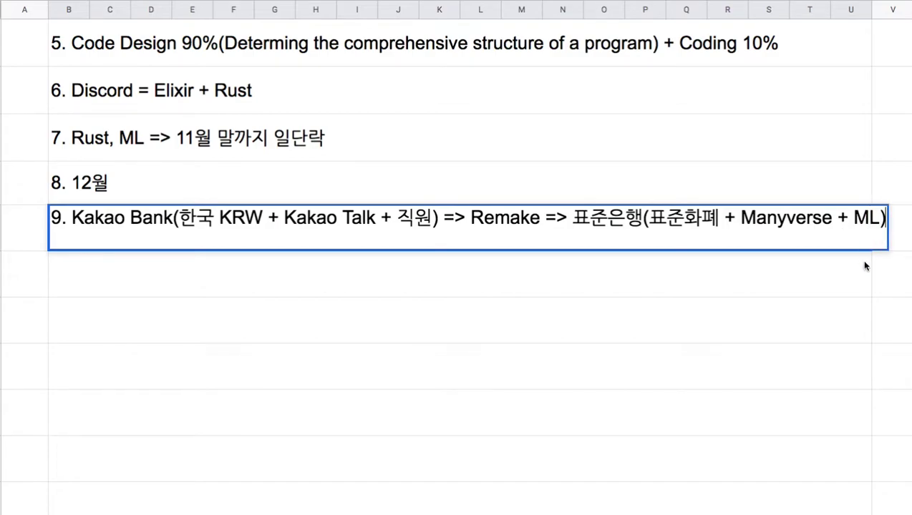
drag(566, 218, 880, 223)
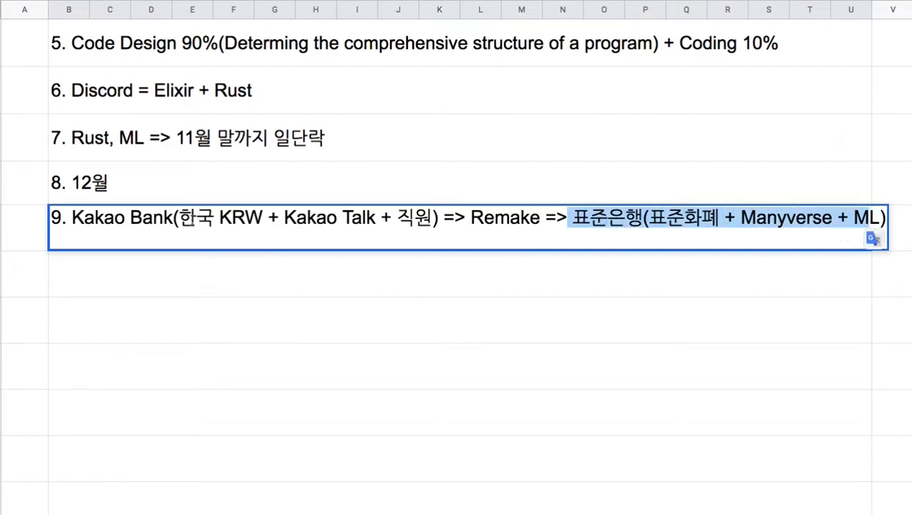
Enter "10. Manyverse => Elixir + Phoenix => ???" in the row below note 9.
click(405, 266)
text(1)
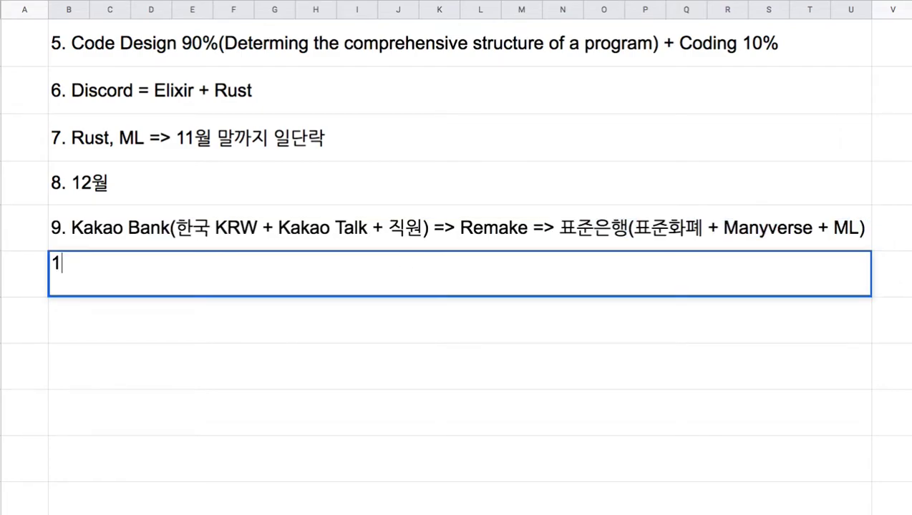
text(0. Man)
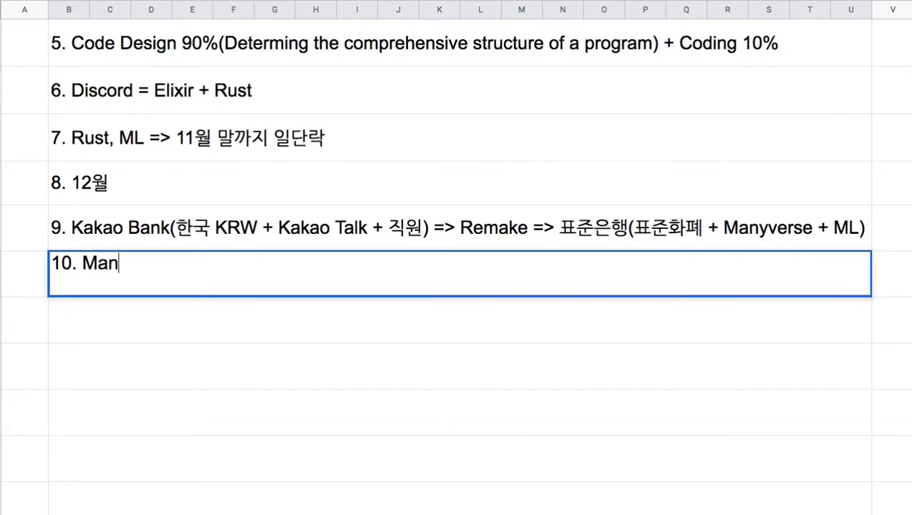
text(yverse )
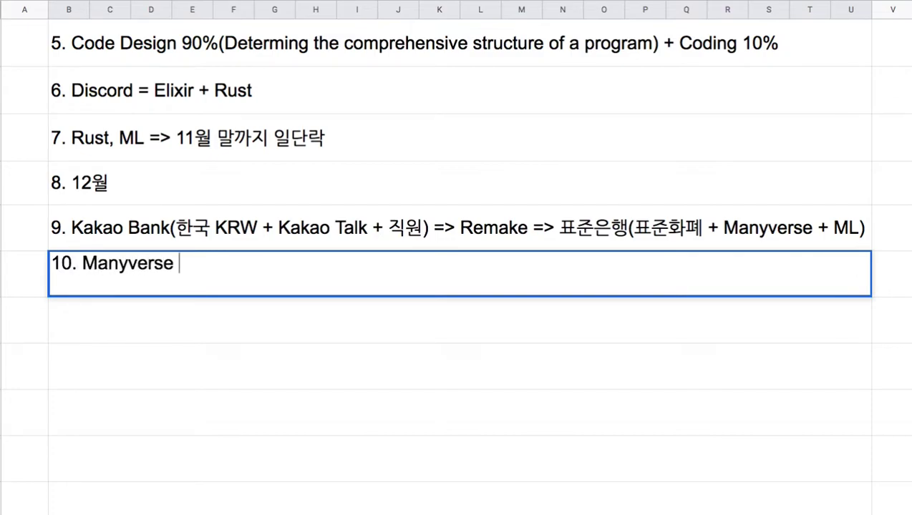
text(=> Elixir + )
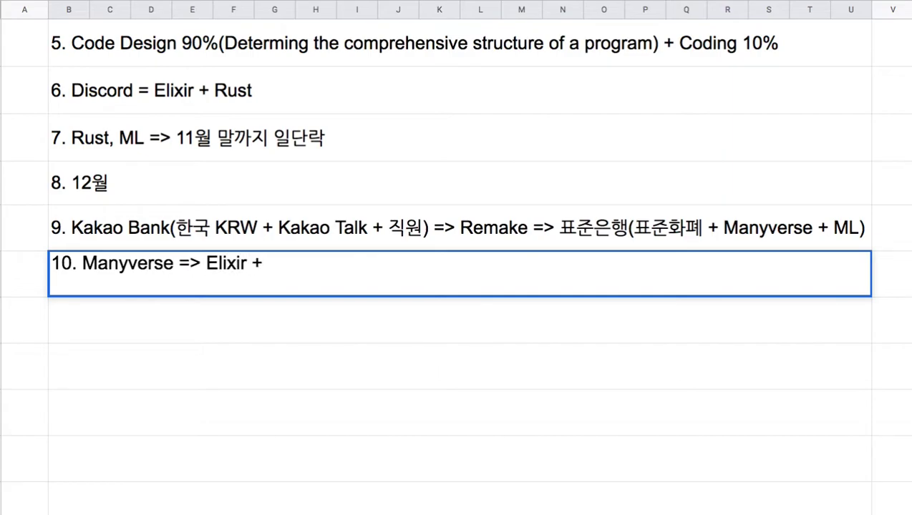
text(Phoenix)
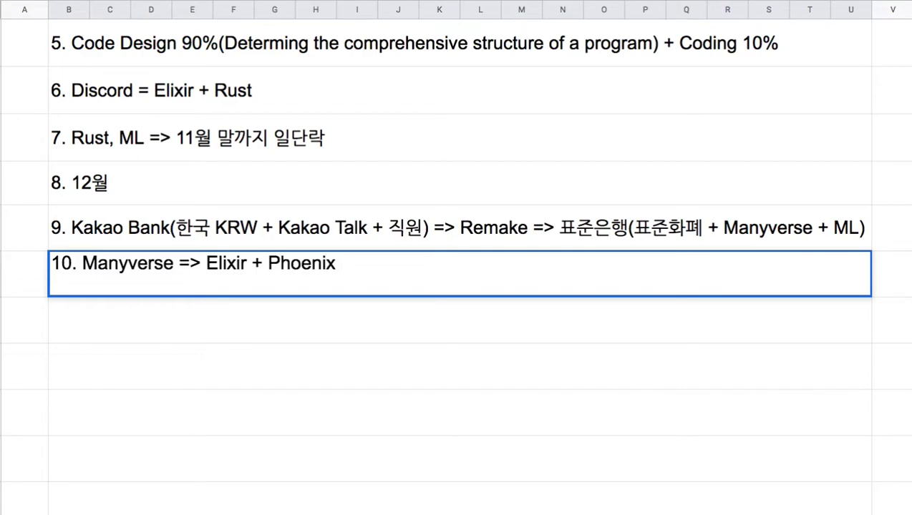
text( => ???)
Insert "(1) " before "Manyverse" in note 10 and append ", (2) 화폐 모듈, " after "???".
click(82, 264)
text((1))
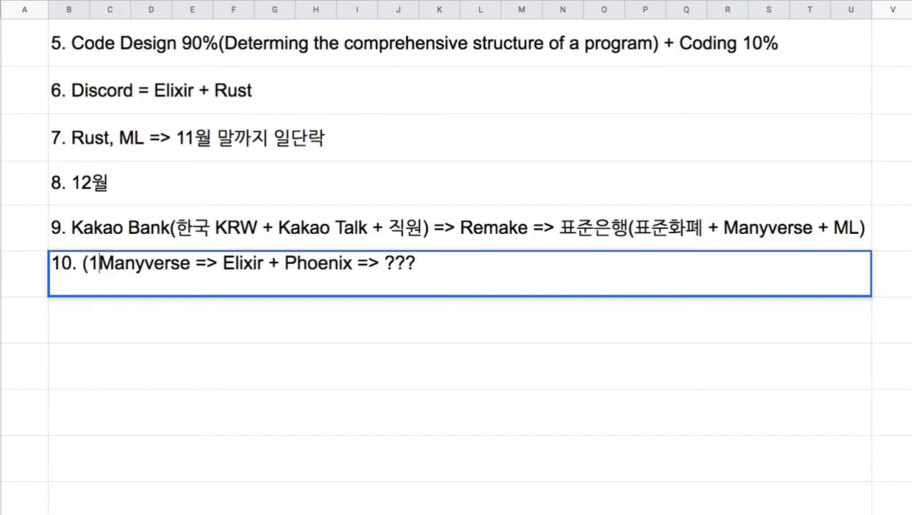
click(429, 265)
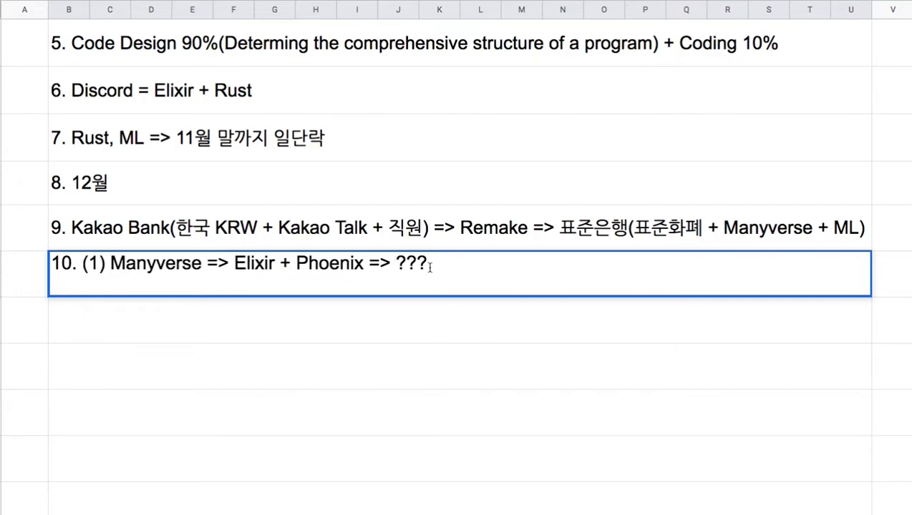
text(, (2)
text() )
text(ghk)
key(BackSpace)
key(BackSpace)
key(BackSpace)
text(화폐)
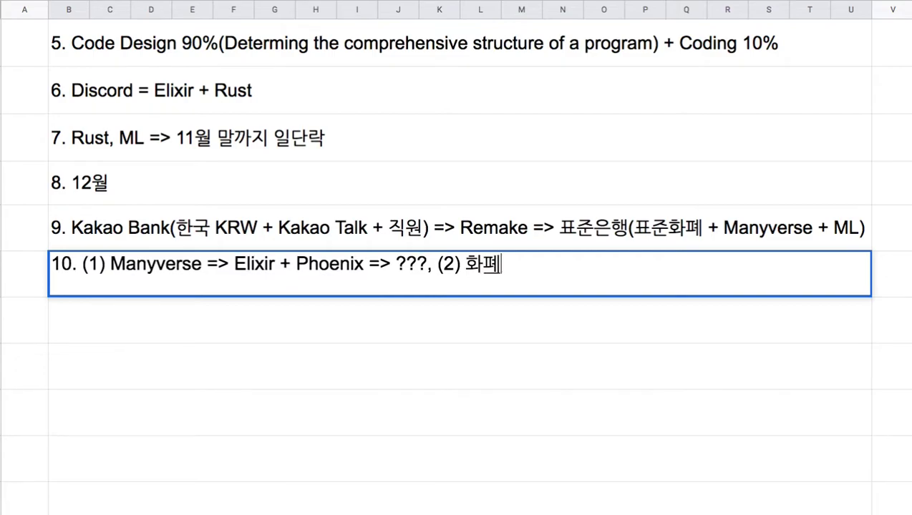
text( 모듀ㄹ )
text(, )
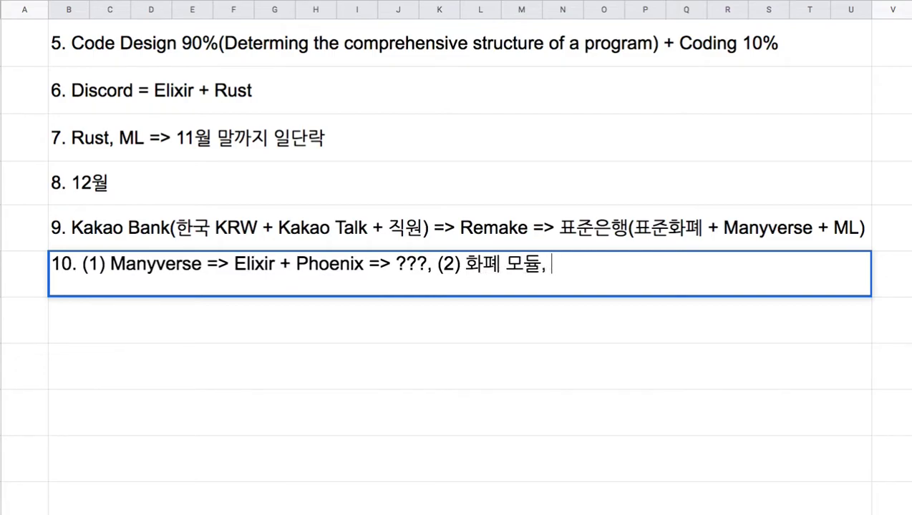
Append "(3) 은행 모듈" as the third item at the end of note 10.
text((3) dms)
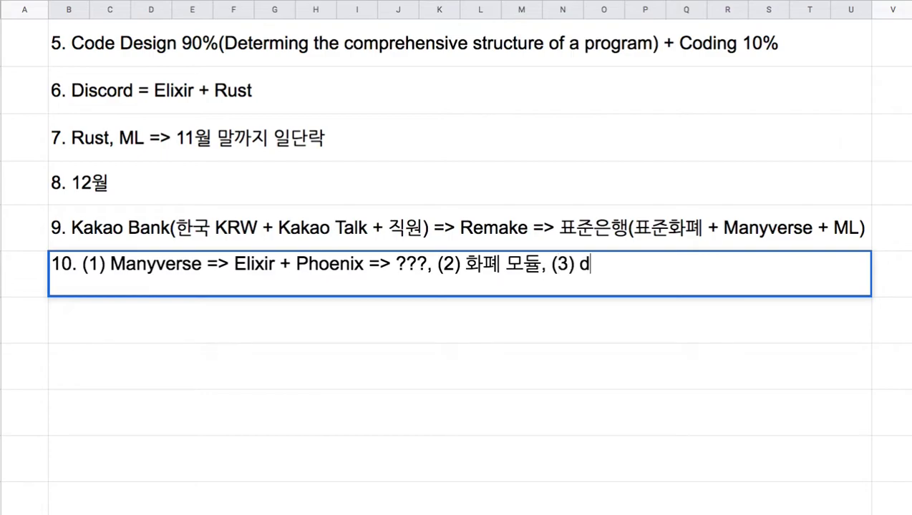
key(BackSpace)
key(BackSpace)
key(BackSpace)
text(으ㄴ행 모듈)
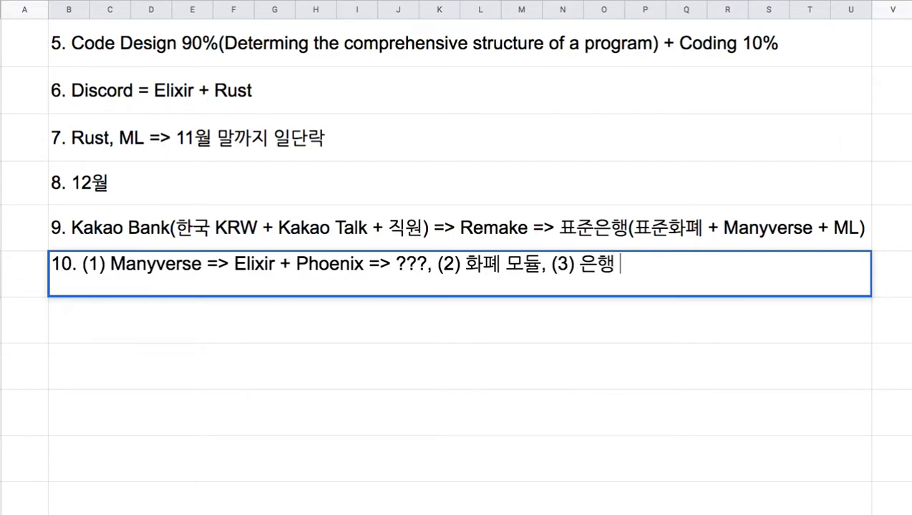
Replace the commas before items (2) and (3) in note 10 with " + ".
click(432, 264)
key(BackSpace)
text(+)
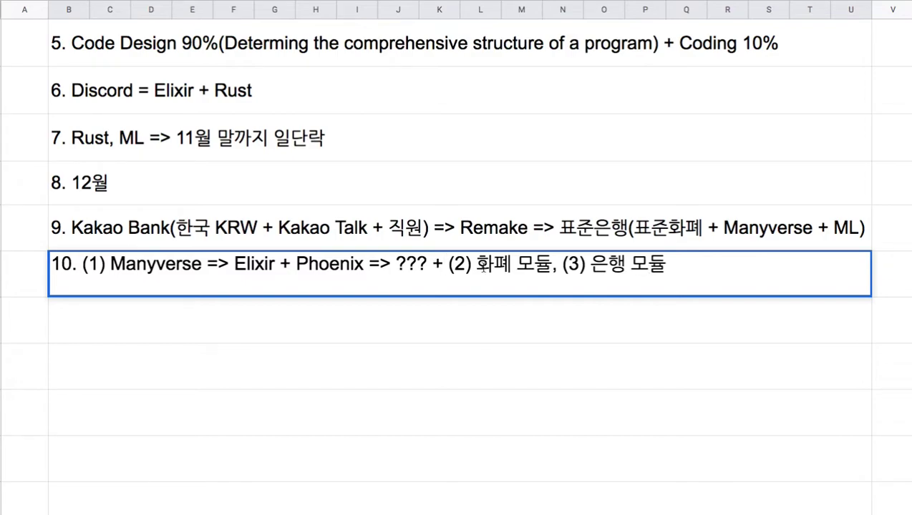
click(557, 265)
key(BackSpace)
text(+)
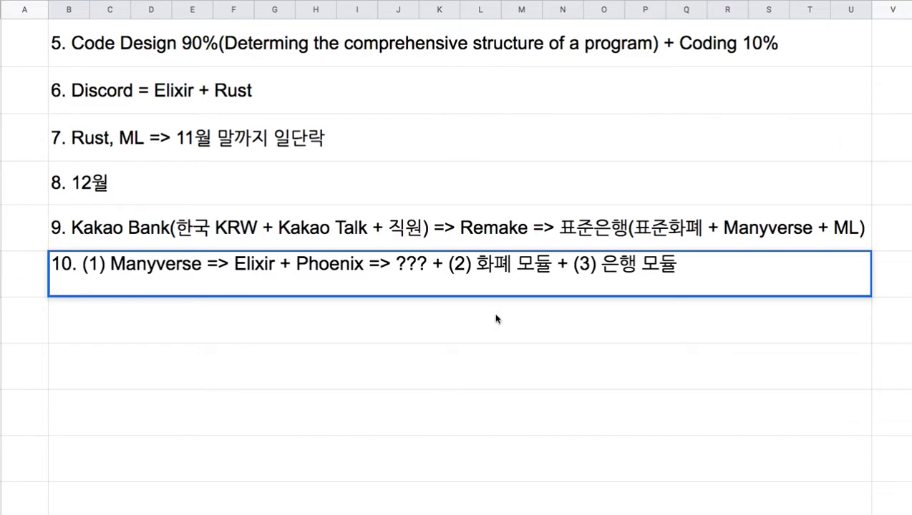
Insert the time frame "3~4개월: " before "(1) Manyverse" in note 10 and highlight "(3) 은행 모듈".
key(End)
click(82, 265)
text(3~4개월)
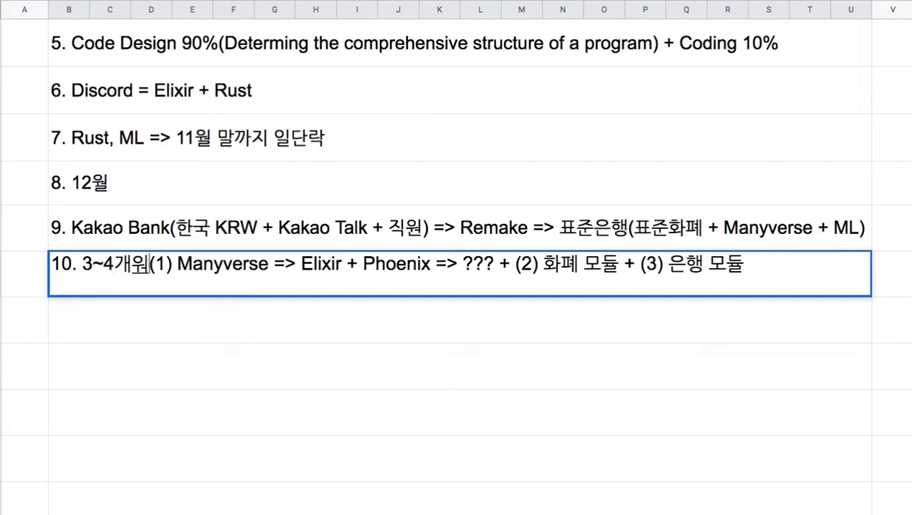
text(:)
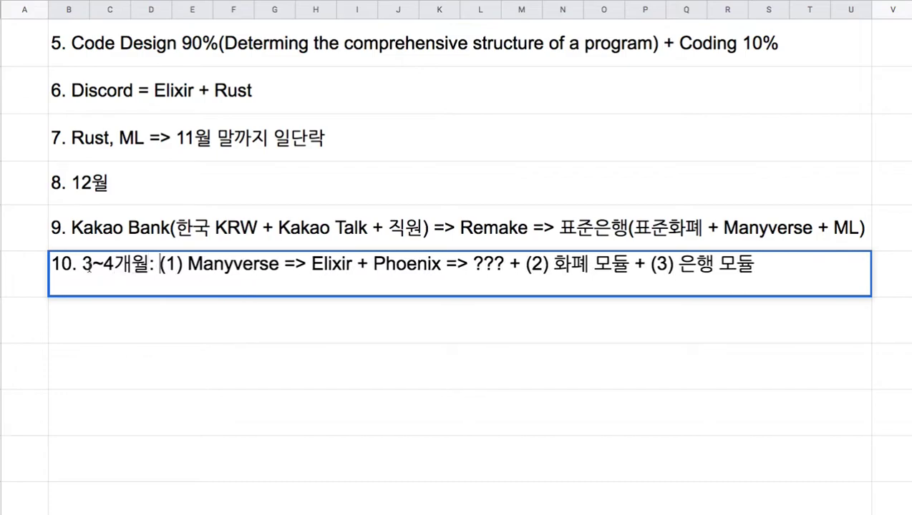
drag(650, 266, 778, 271)
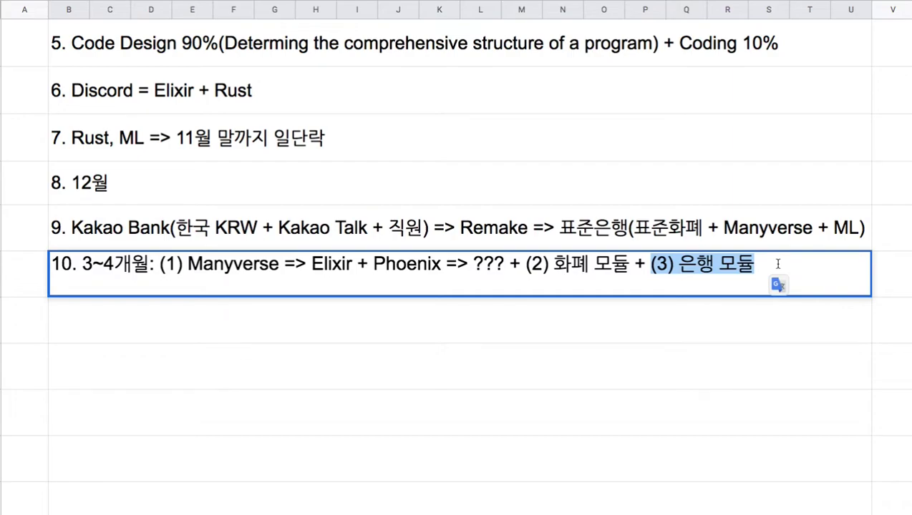
Enter "11. 양자 암호 기술을 적용한 방식" in the row below note 10.
click(663, 318)
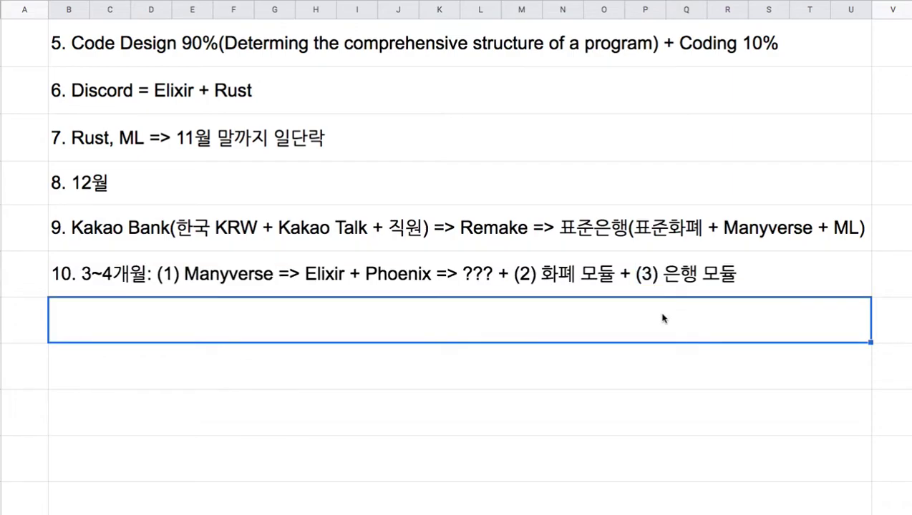
text(1)
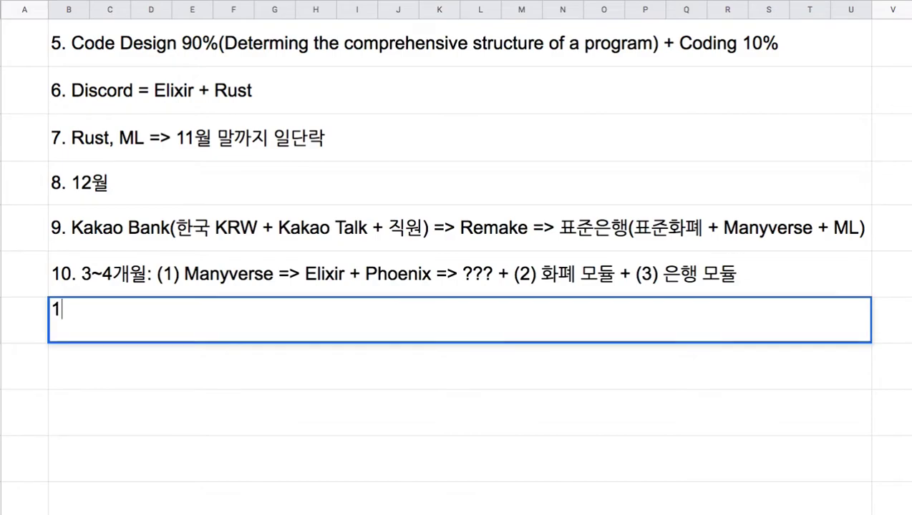
text(1. 양자 암호)
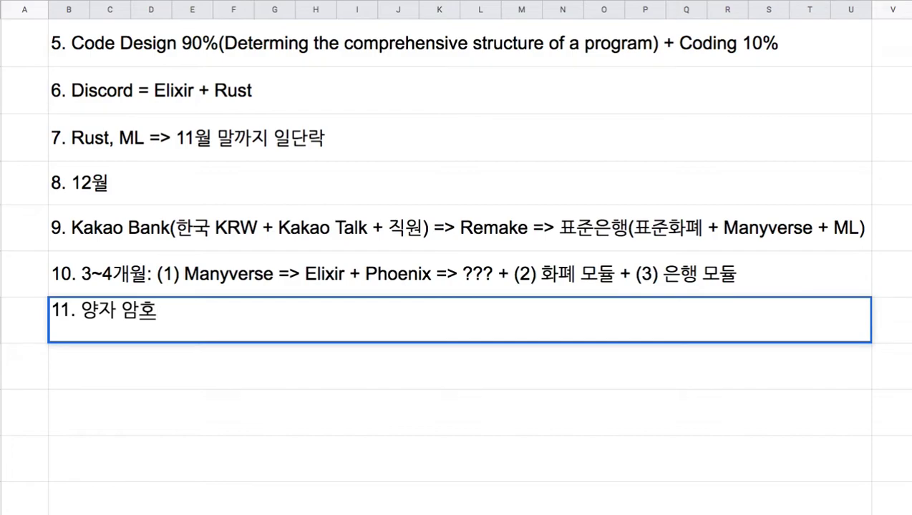
text(기술)
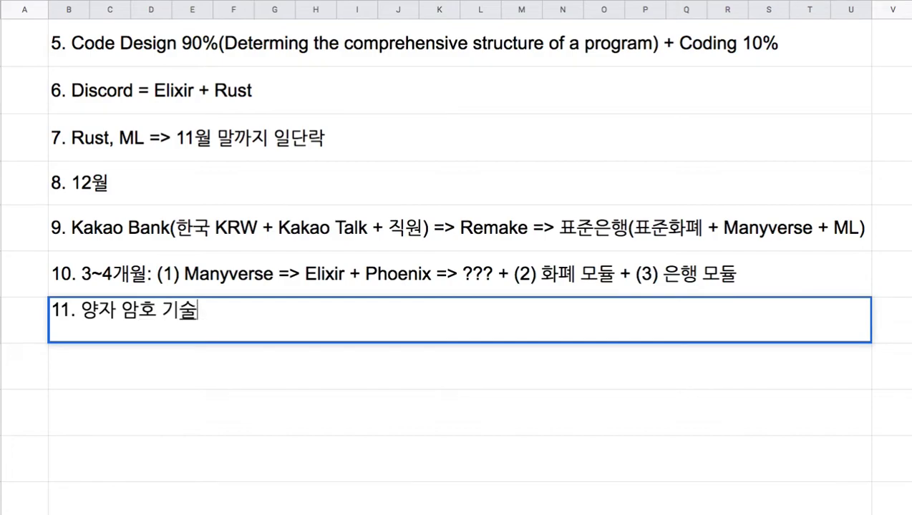
text(을 적용한 )
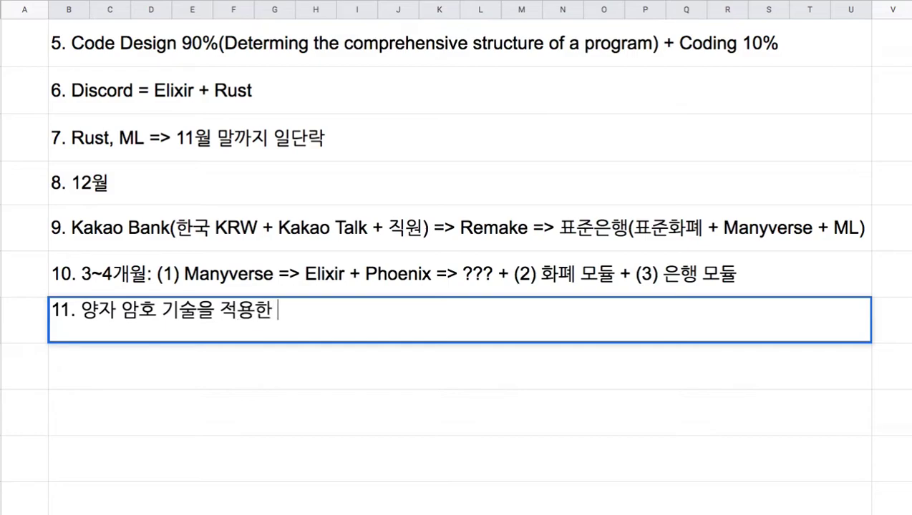
text(방식)
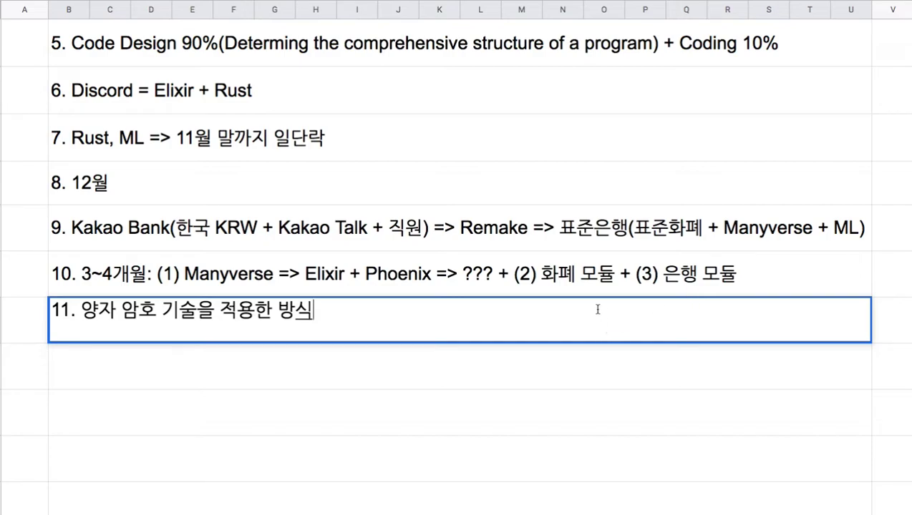
Enter "12. 참여 방식: 팀 주피터 멤버 => 개발이 성공적이라면?" in the row below note 11.
click(614, 369)
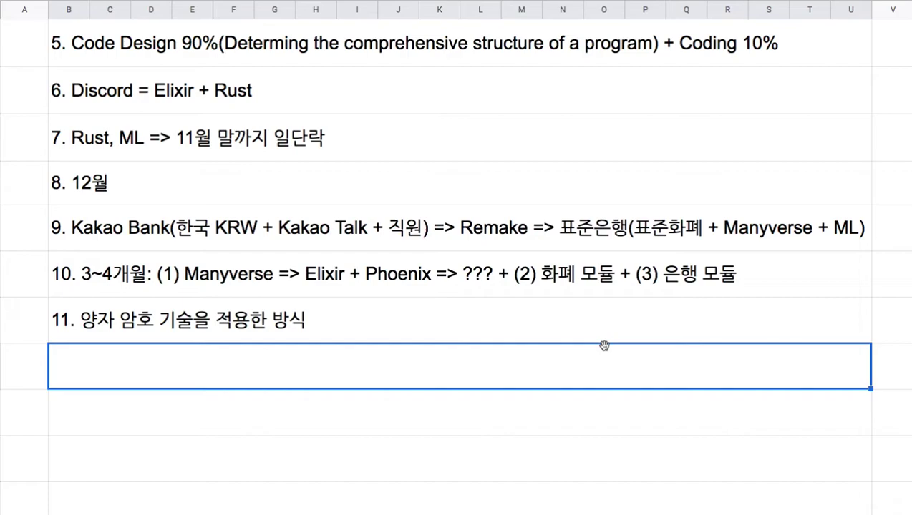
text(12. )
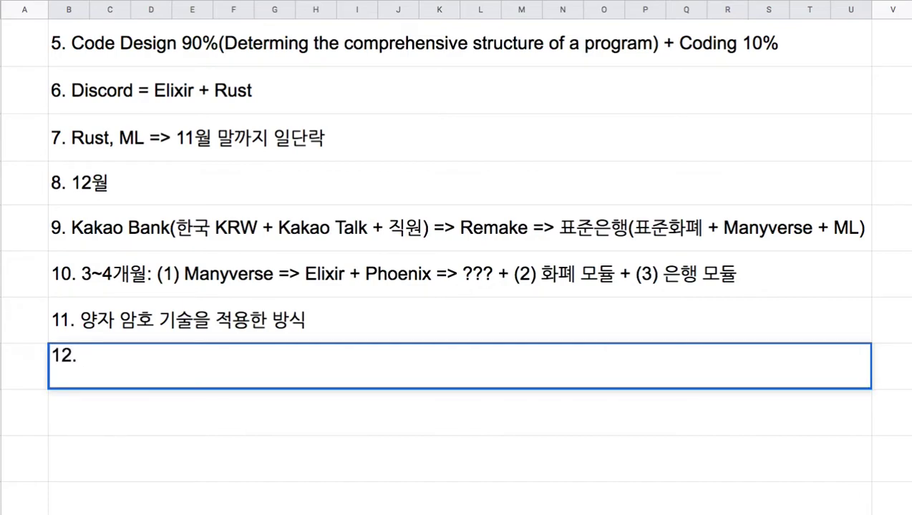
text(참여 방식)
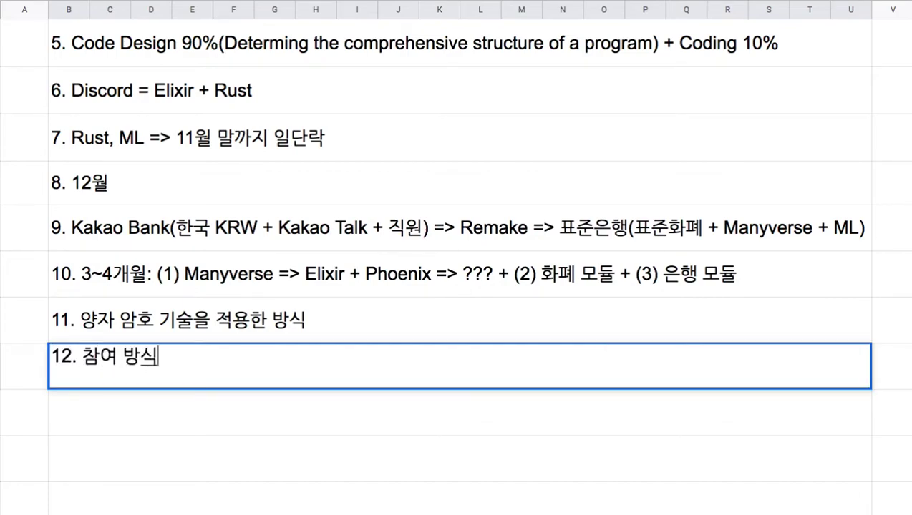
text(: 팀 주피터)
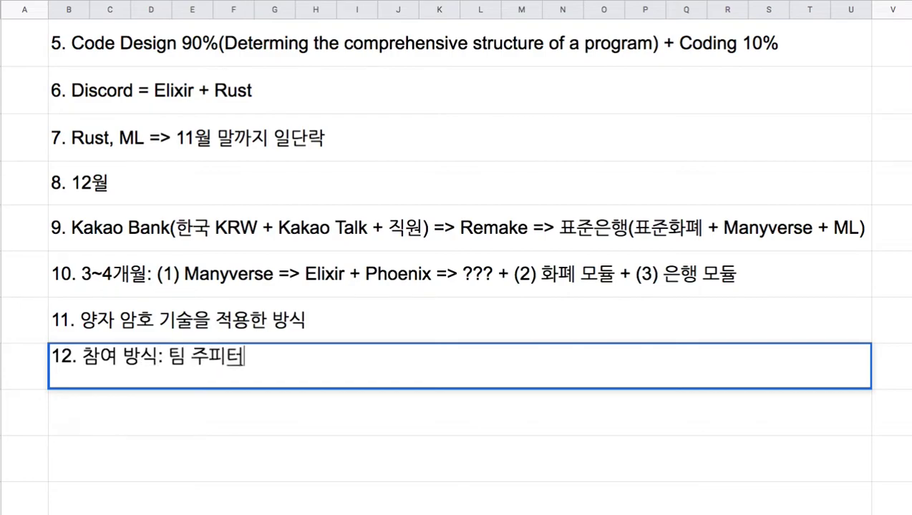
text( 멤버)
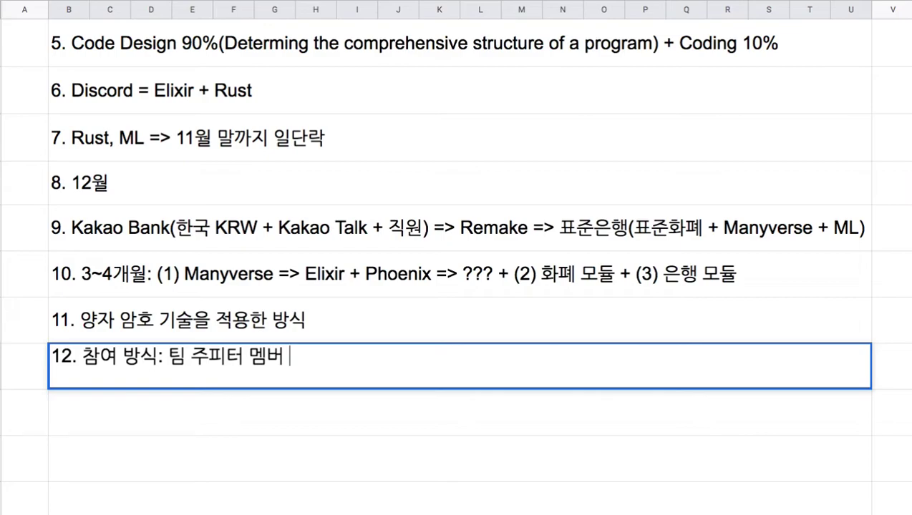
text(=> 개발)
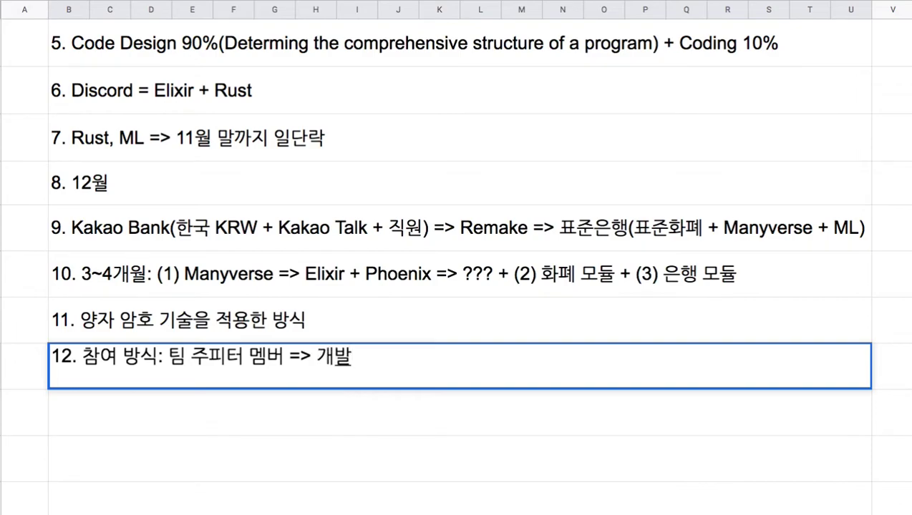
text(이 성공저이)
key(BackSpace)
key(BackSpace)
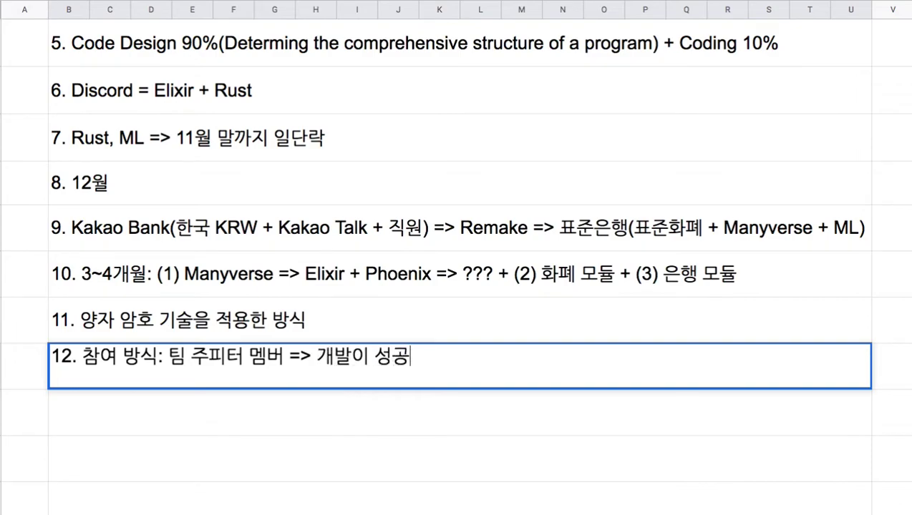
text(적이라면?)
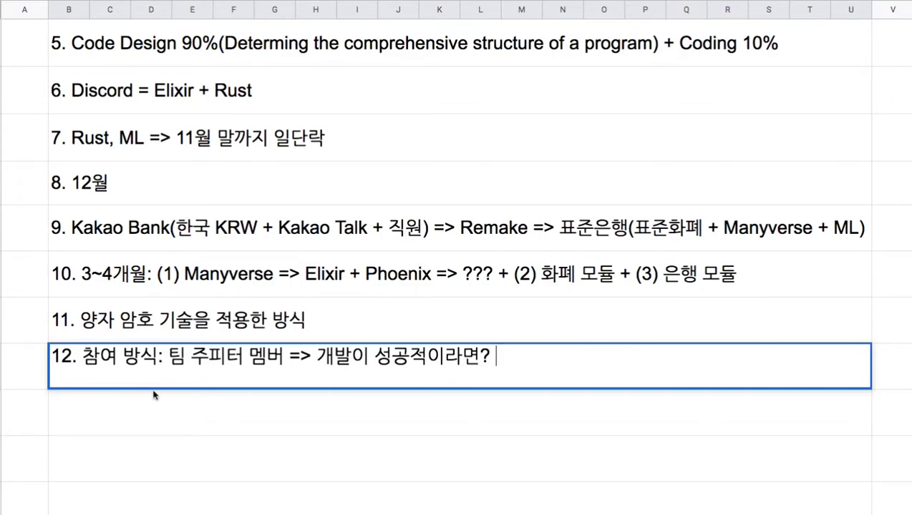
Insert "Opensource " before "개발이" in note 12 and highlight the word briefly.
click(315, 357)
text(Opensourc)
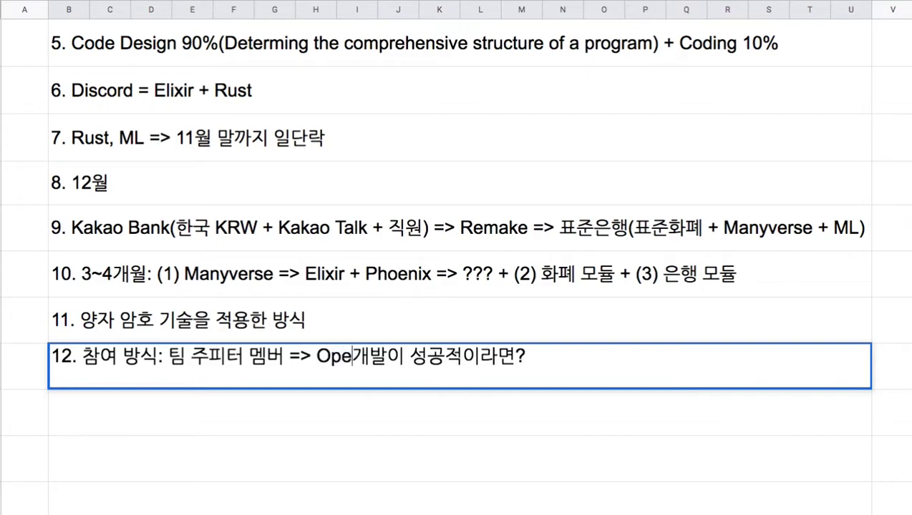
text(e)
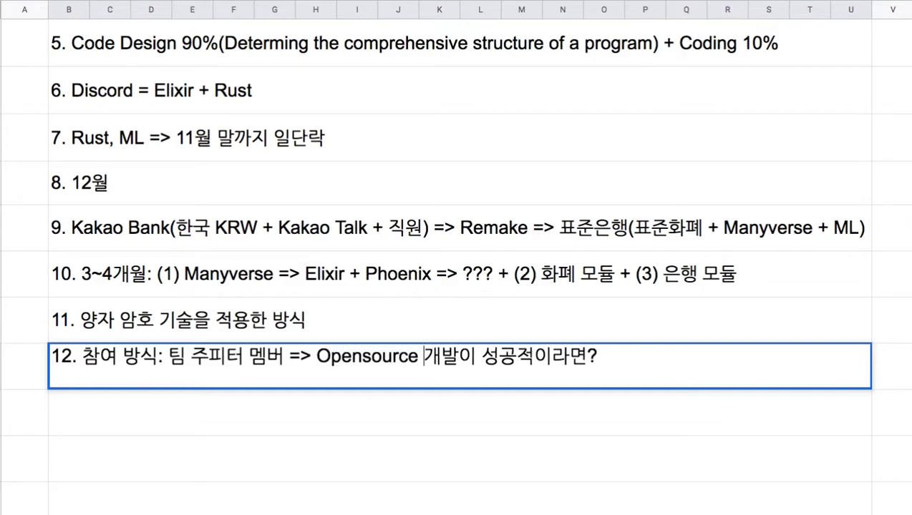
drag(316, 361, 421, 363)
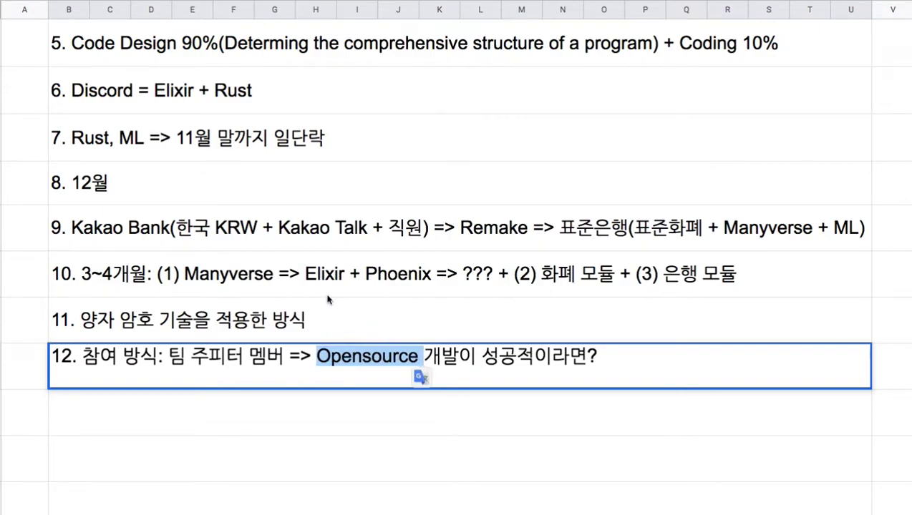
click(360, 364)
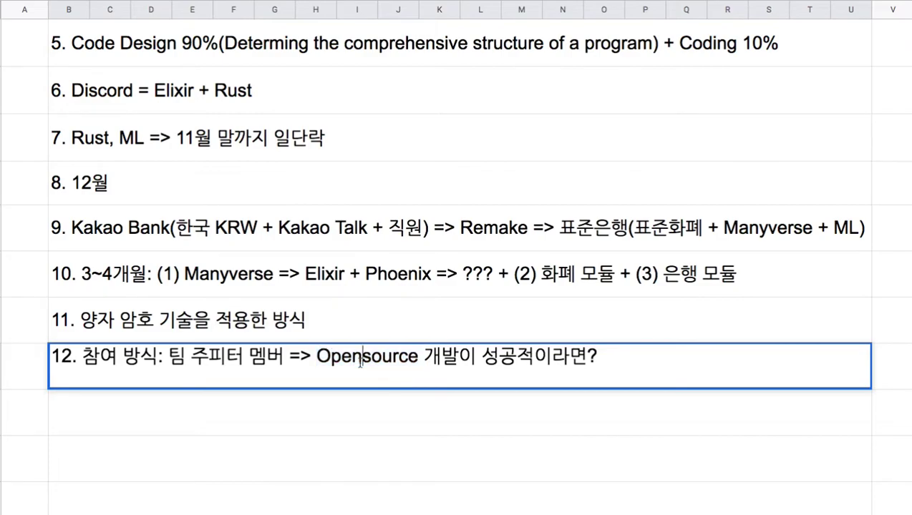
Append "=> 사업화 => 기존 은행과 협업 형태" to the end of note 12 and highlight "기존 은행과 협업 형태".
click(636, 357)
text(=> tk)
key(BackSpace)
key(BackSpace)
text(사업화)
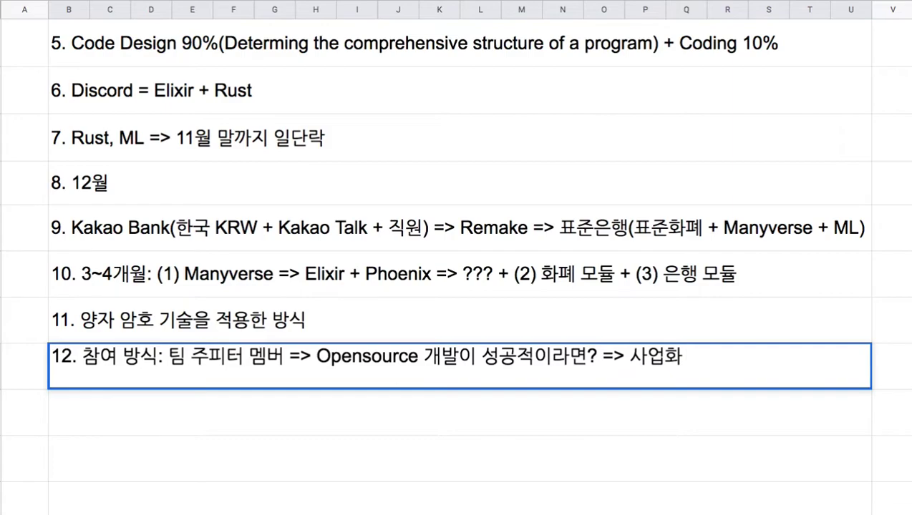
text(=> 기존 은행)
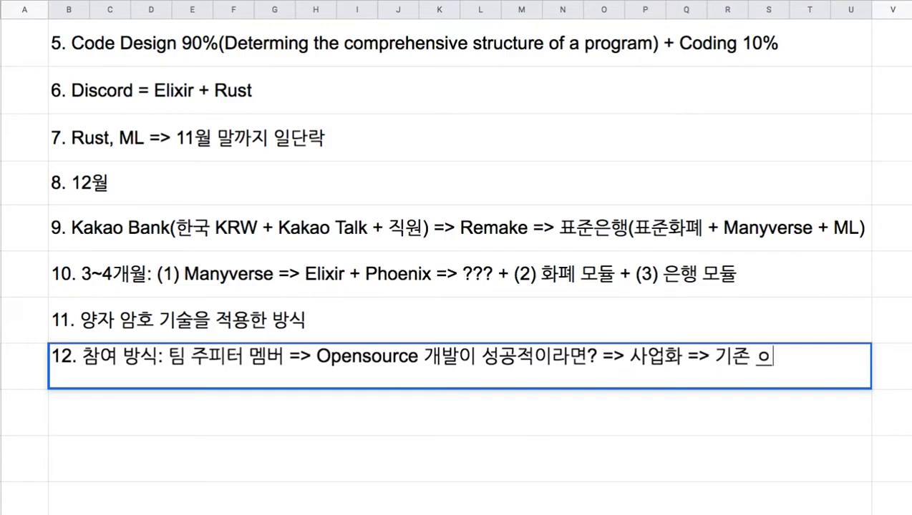
text(과)
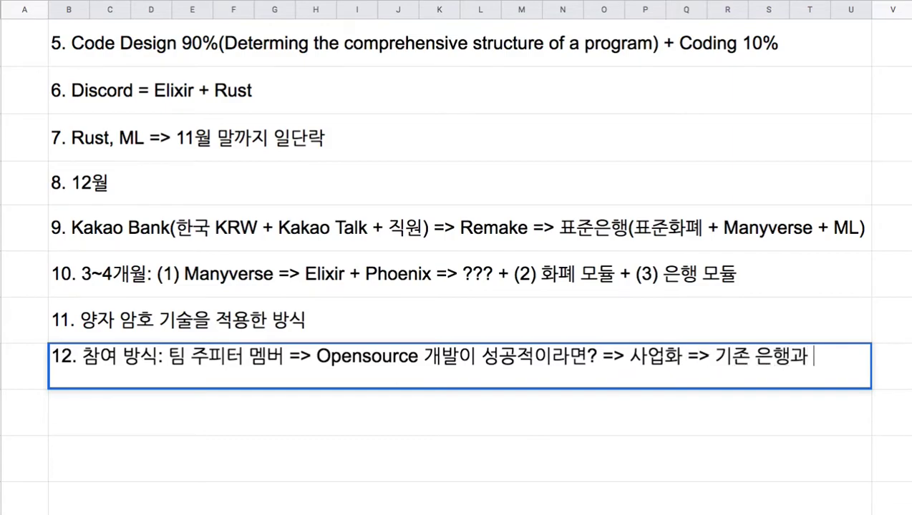
text( 협업)
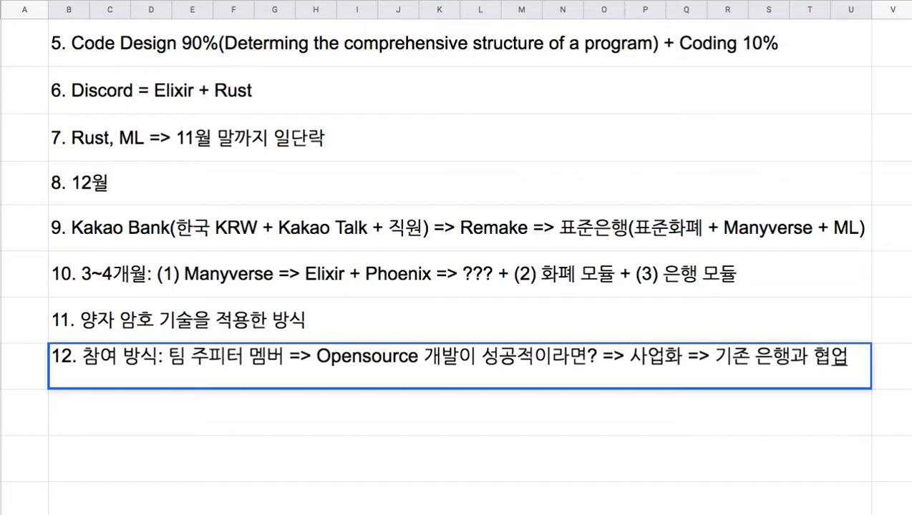
text( 형태)
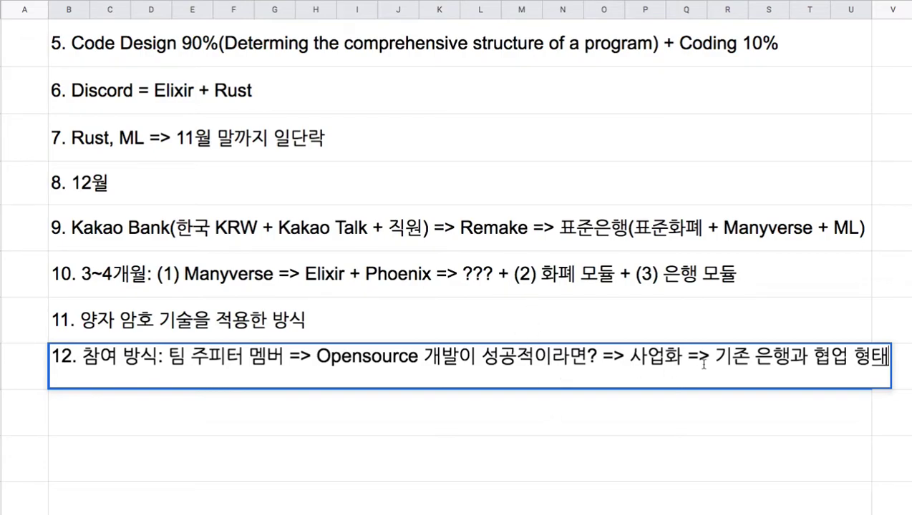
drag(713, 357, 887, 365)
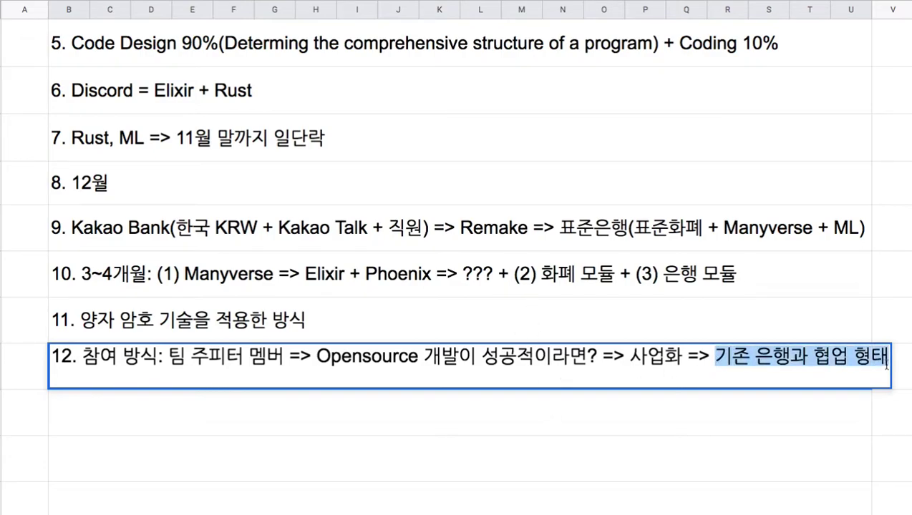
Enter "13. 12월부터 코딩한다고 상정:" in the row below note 12.
click(658, 422)
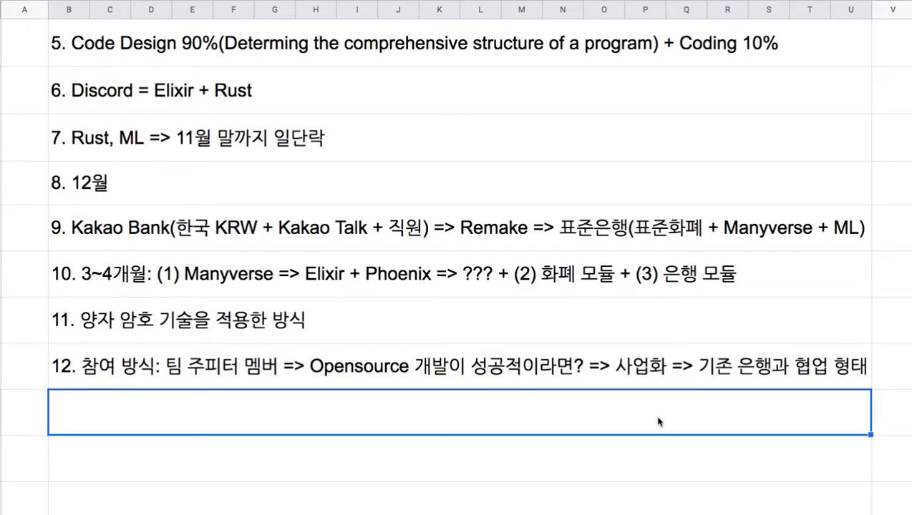
text(13. 12)
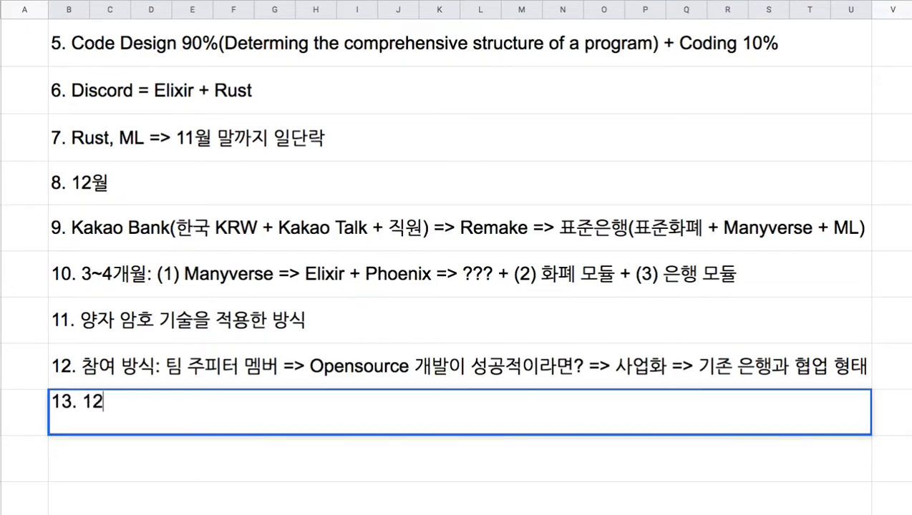
text(월)
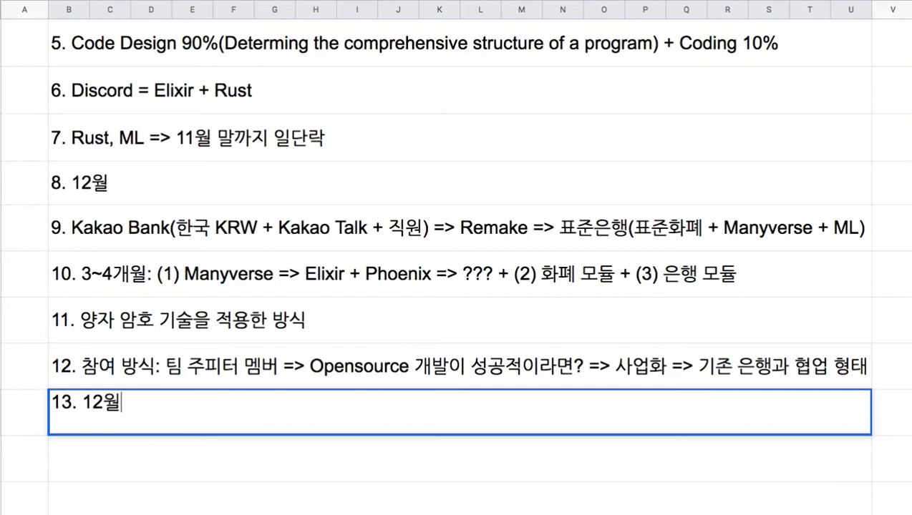
text(부터 코딩)
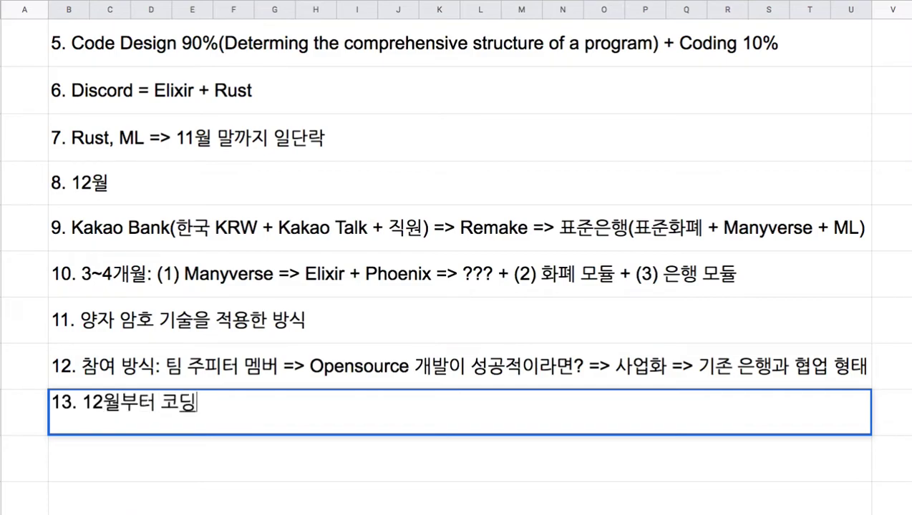
text(한다고 상정)
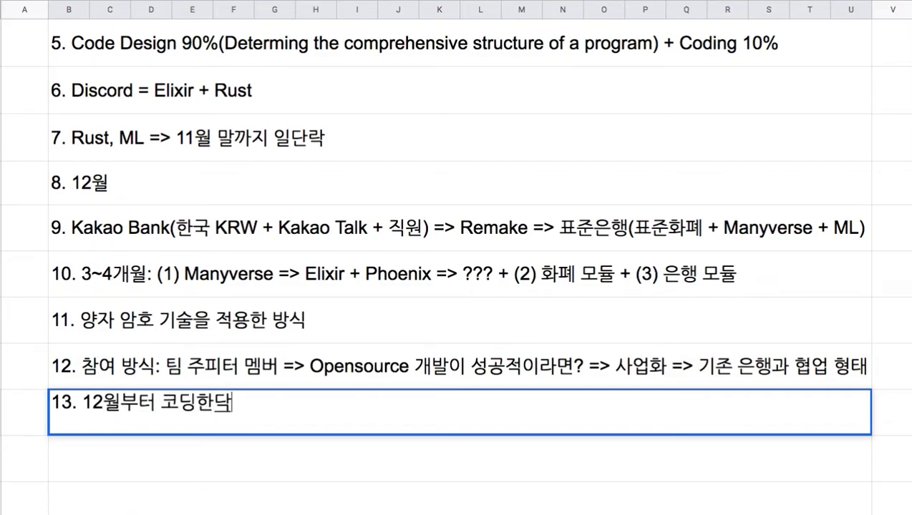
text(:)
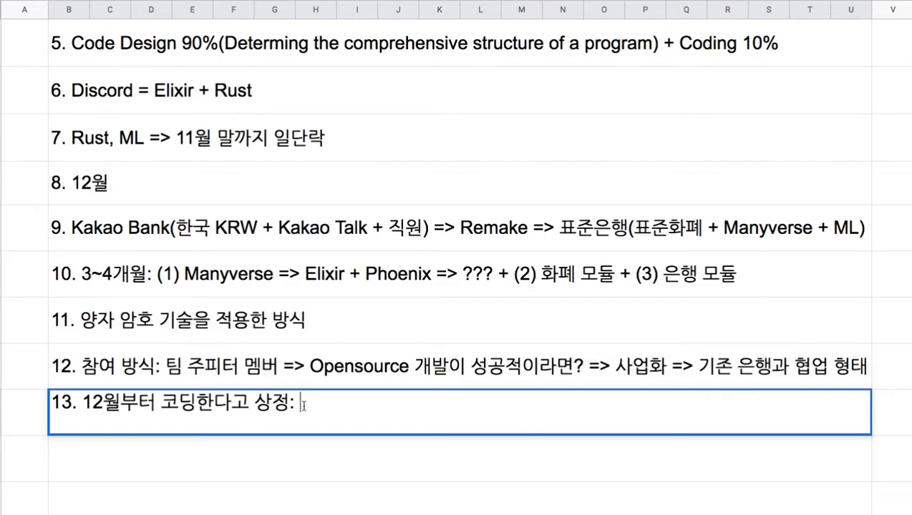
Add "JS/TS + React" to note 13, spacing out the plus sign, and highlight that text.
text(JS/TS)
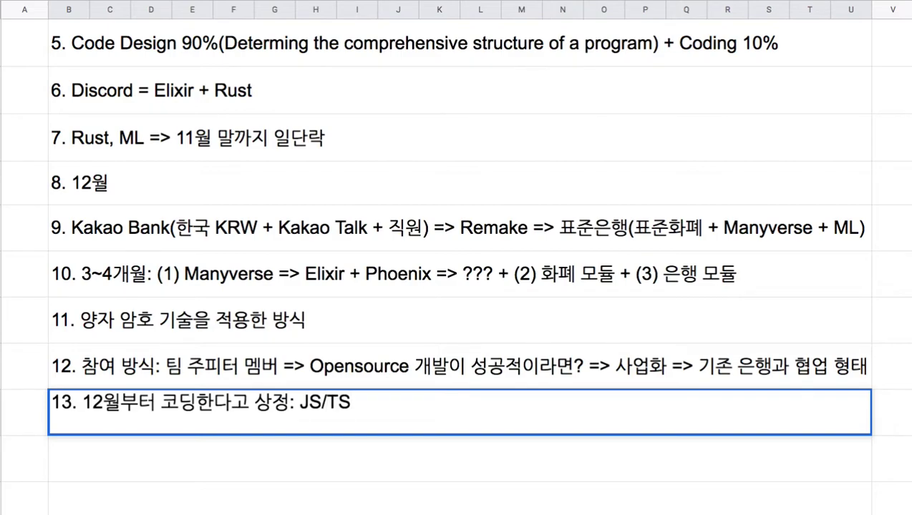
text(+React)
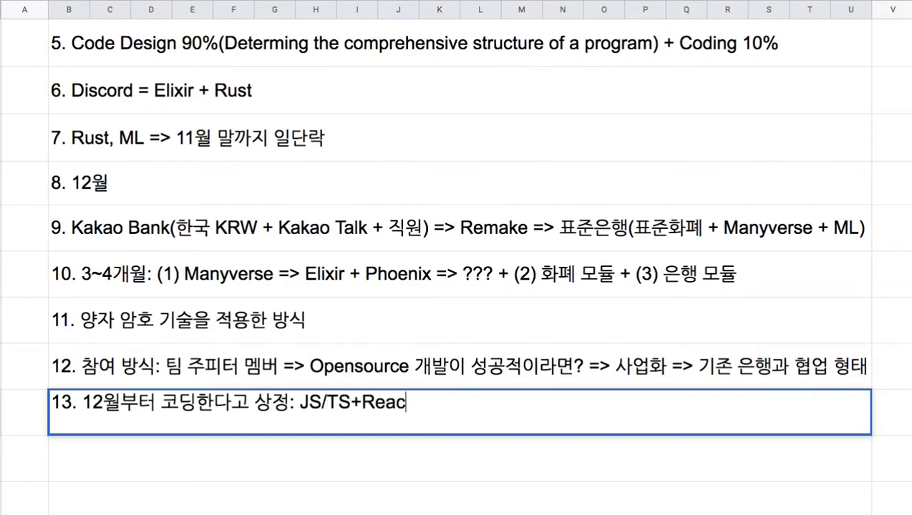
click(348, 402)
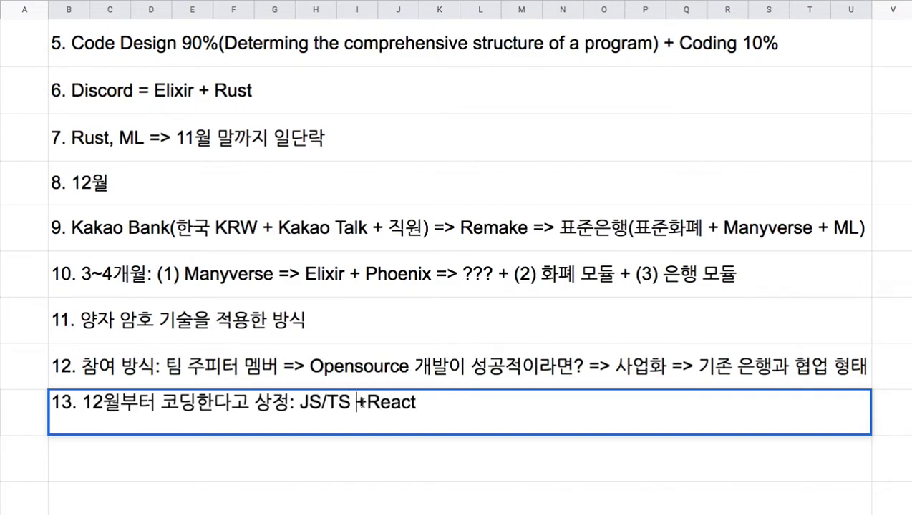
key(Right)
drag(299, 402, 426, 409)
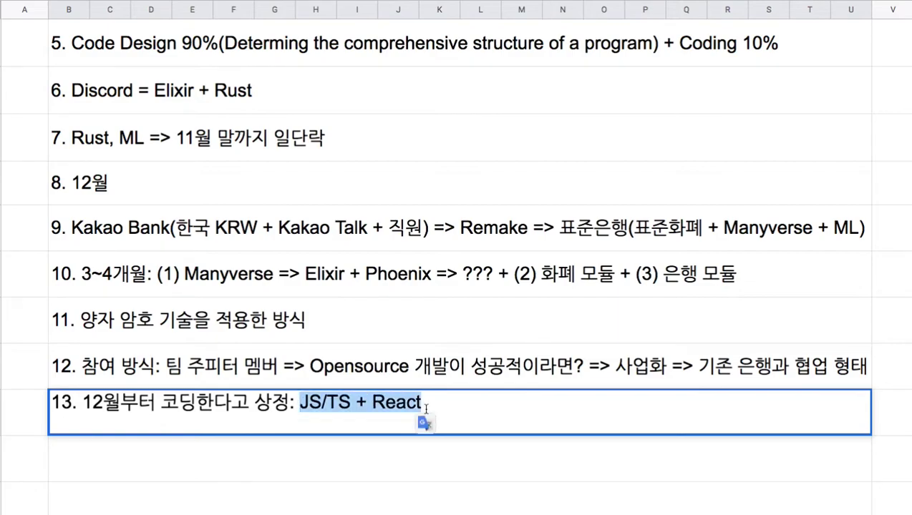
Append ", Elixir + Phoenix" to the end of note 13.
click(435, 412)
text(, )
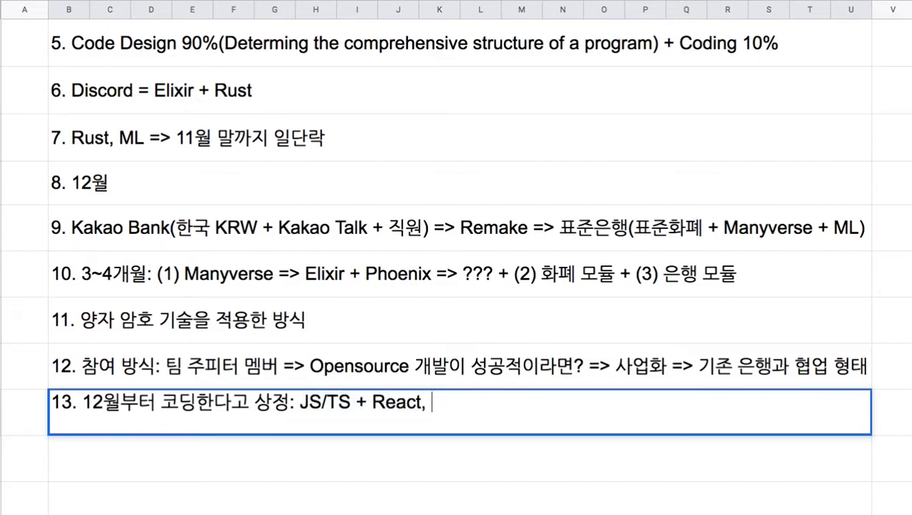
text(Ex)
key(BackSpace)
text(lixir)
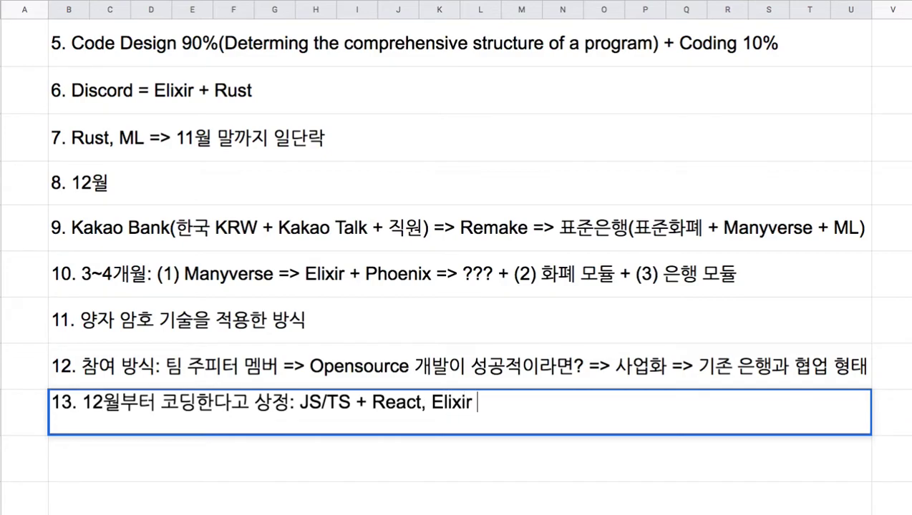
key(BackSpace)
text(+)
key(BackSpace)
text(+ Phoenix)
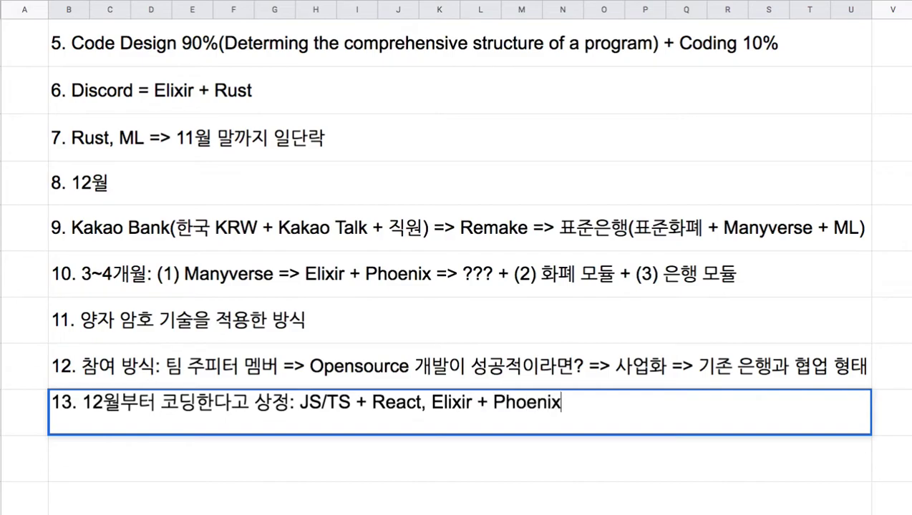
Append ", Python + TensorFlow," to the end of note 13.
text(, Python)
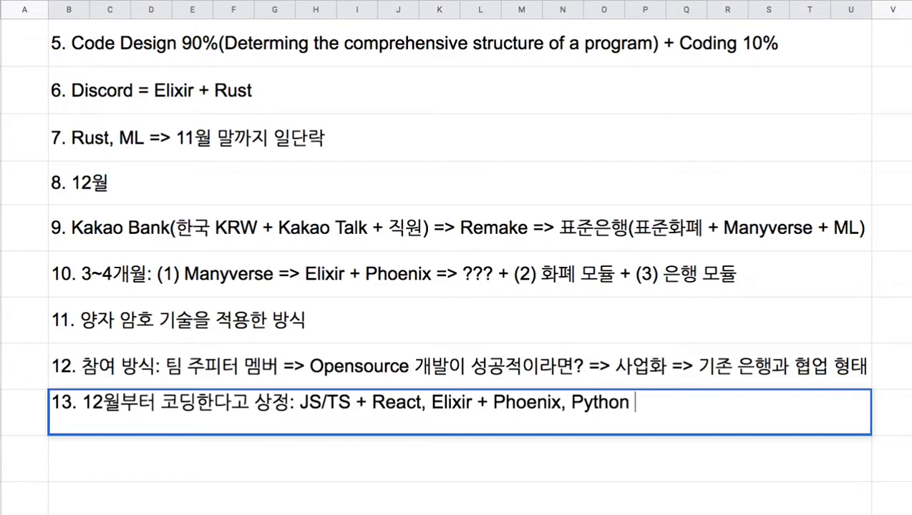
text( + ML)
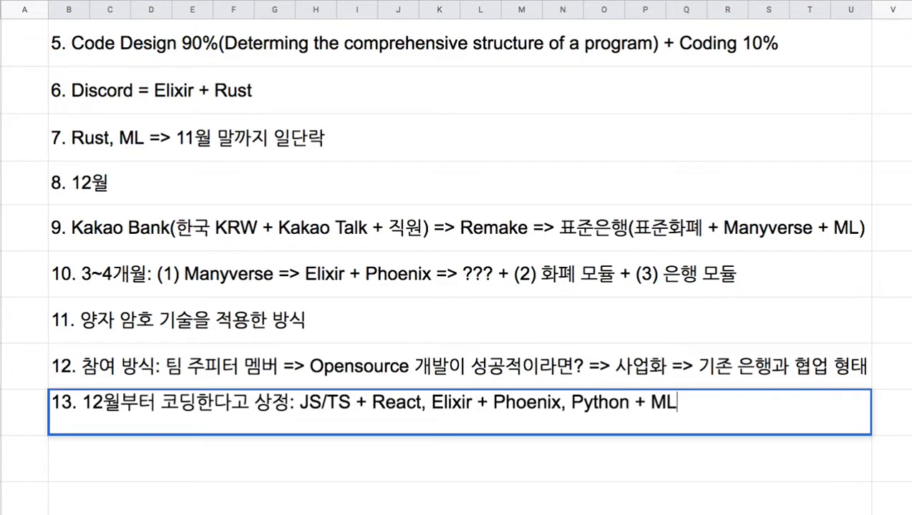
key(BackSpace)
key(BackSpace)
text(Tenso)
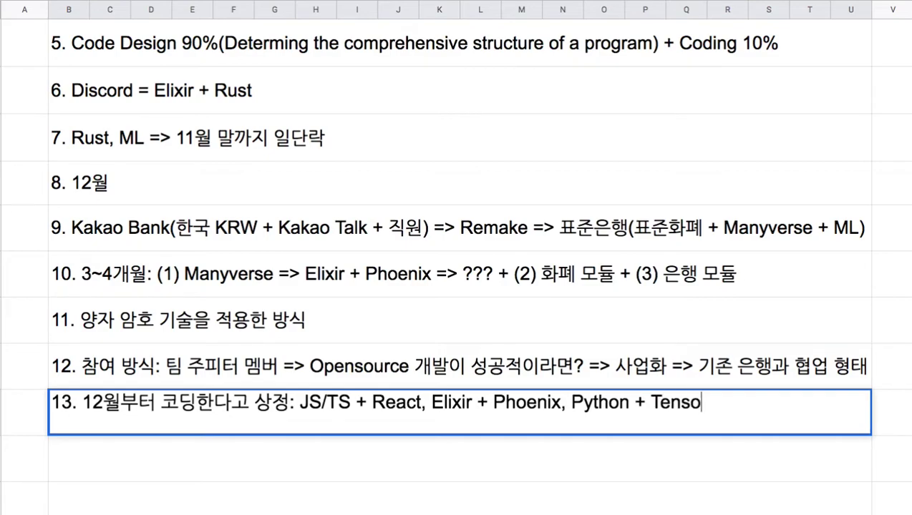
text(rFlow, )
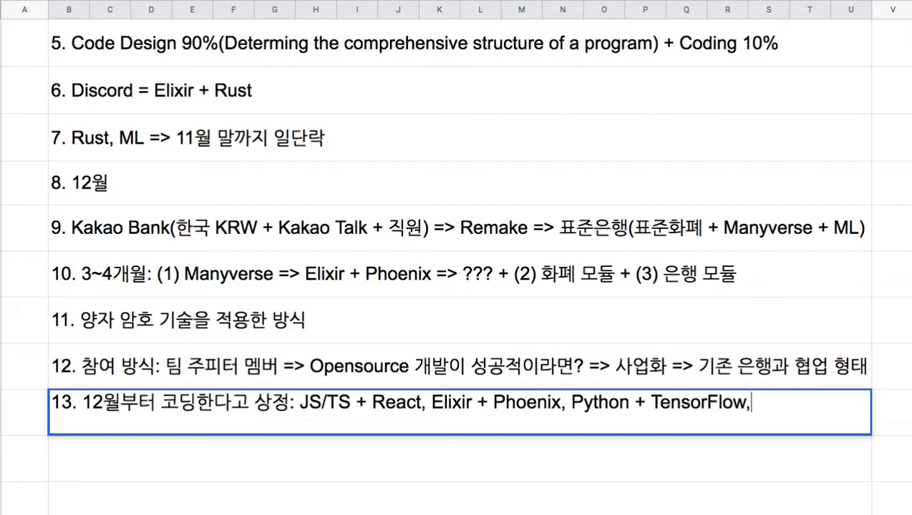
Append "Cryptography," to the technology list in note 13.
text(Cryp)
text(t)
key(BackSpace)
text(yptoc)
key(BackSpace)
text(graphy)
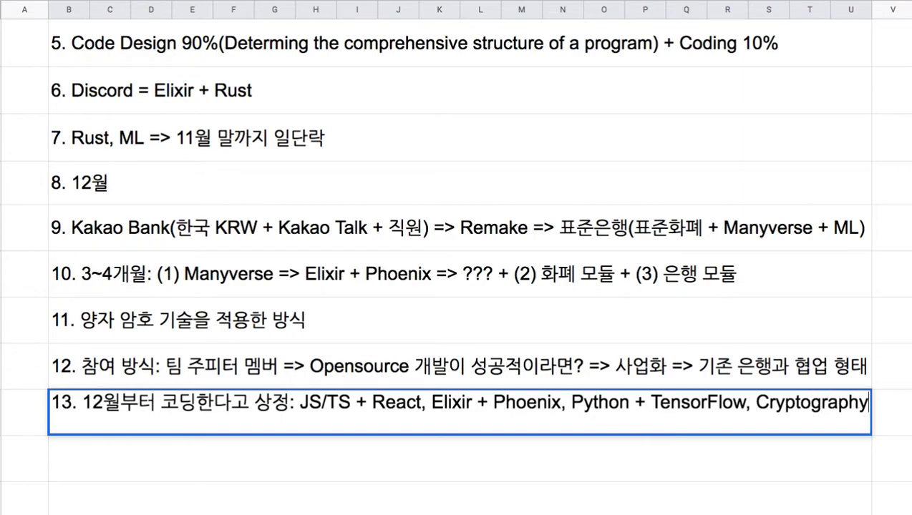
text(,)
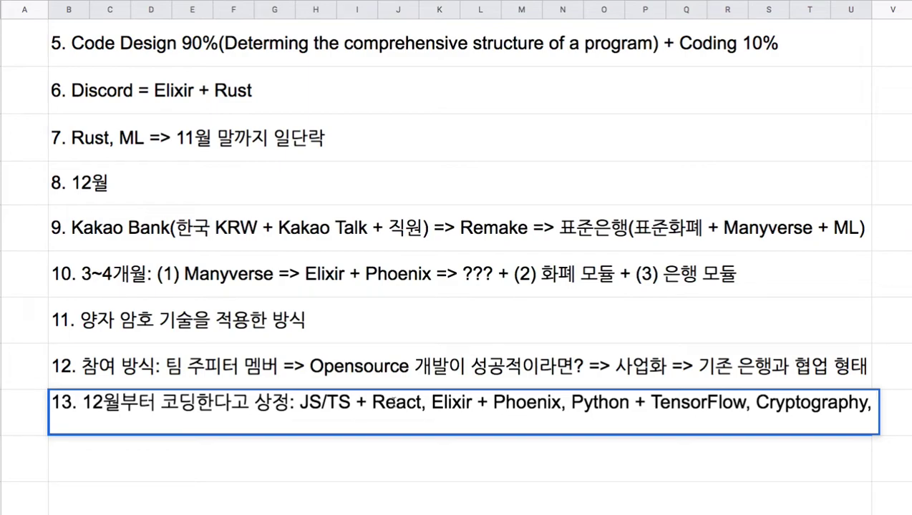
Highlight "JS/TS" through "Python" in note 13, append "Rust," to its end, and highlight "Elixir +".
drag(300, 402, 629, 402)
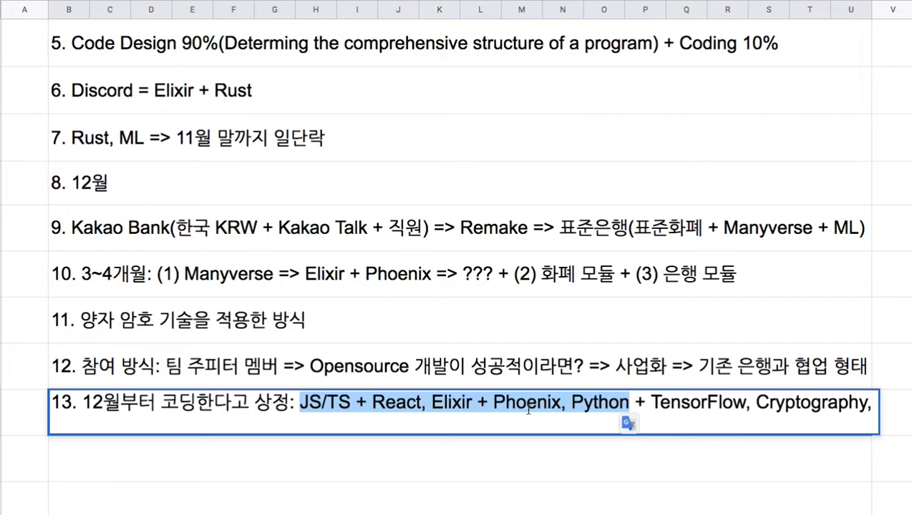
click(870, 405)
text(Rust)
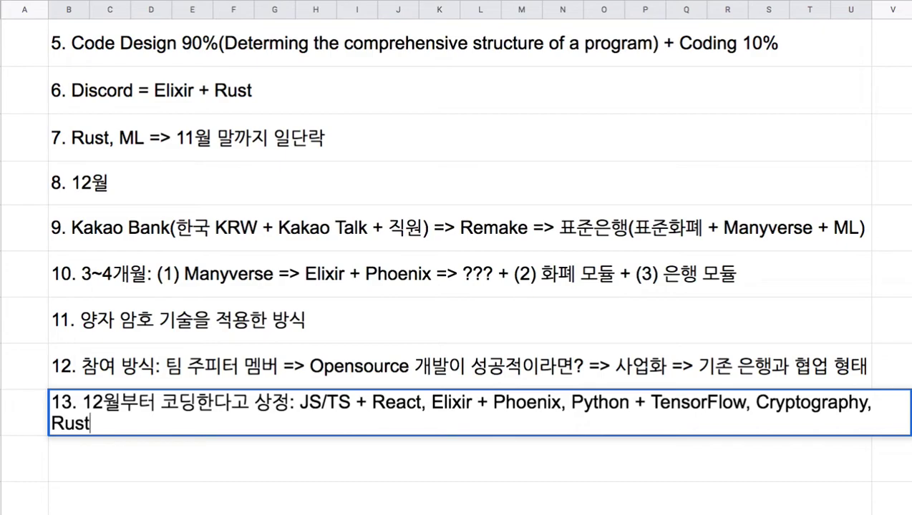
text(,)
drag(430, 402, 488, 403)
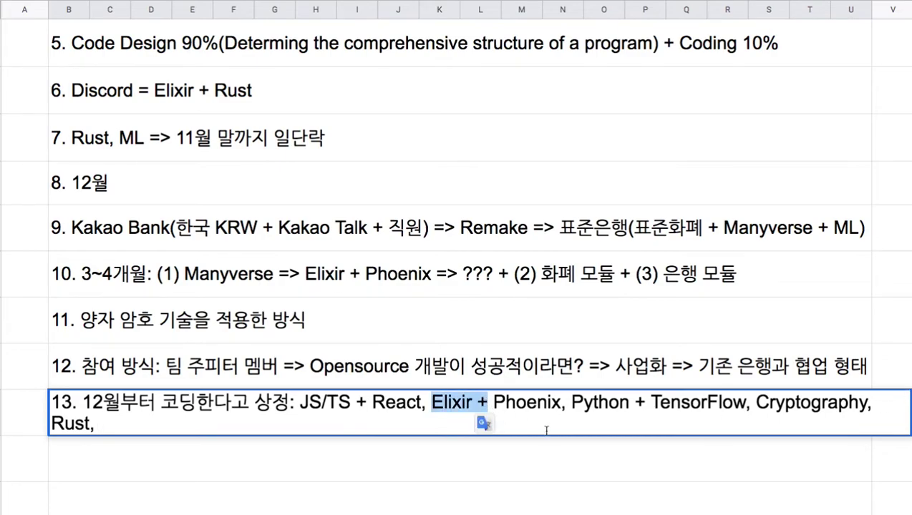